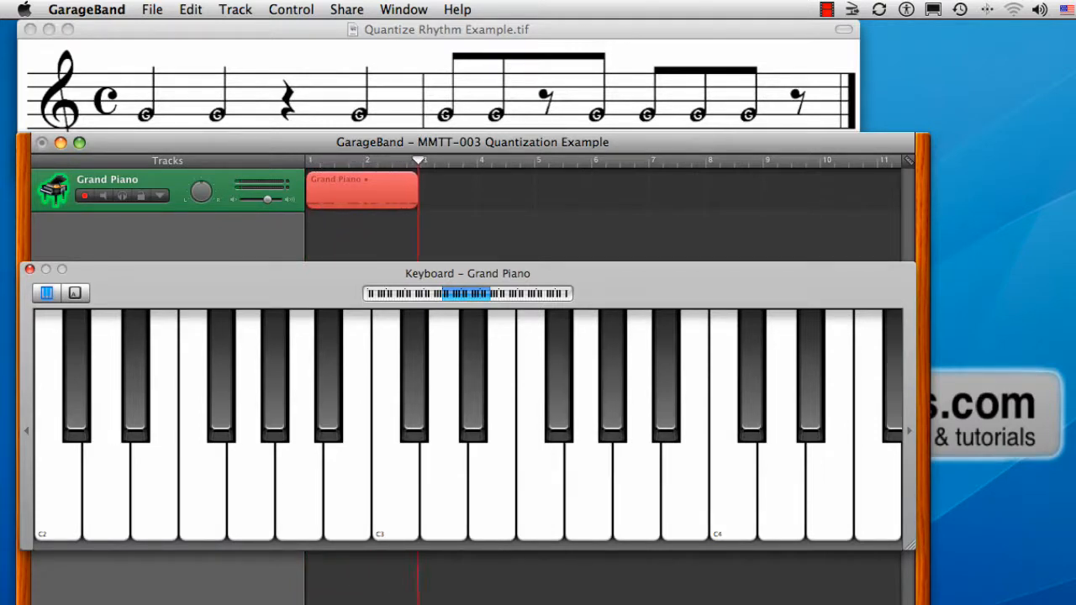
- Stop recording, close the on-screen keyboard and open the Grand Piano region in the piano roll editor
key(space)
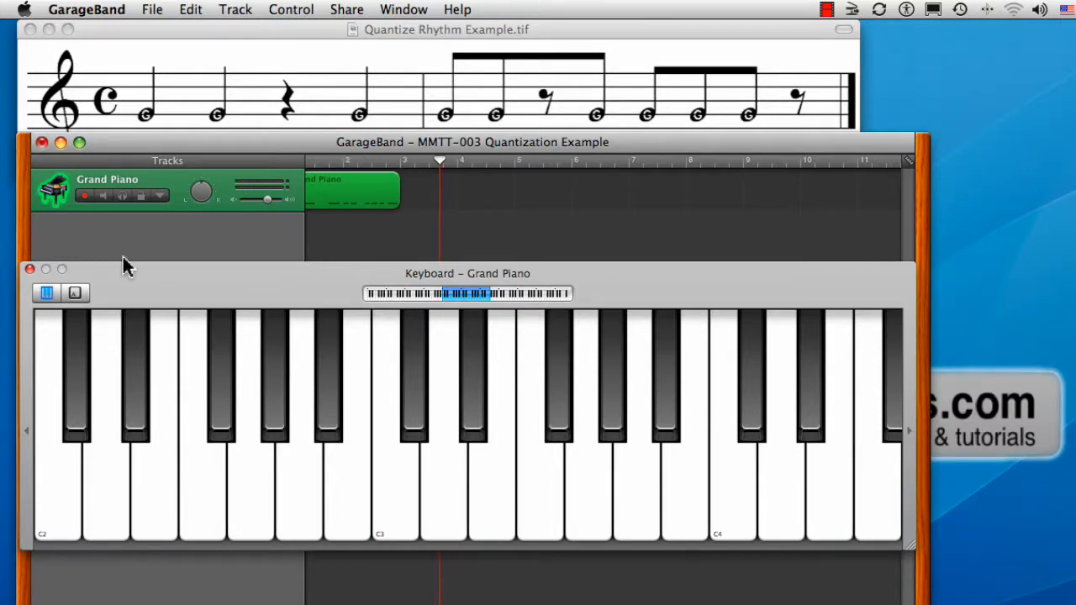
click(30, 270)
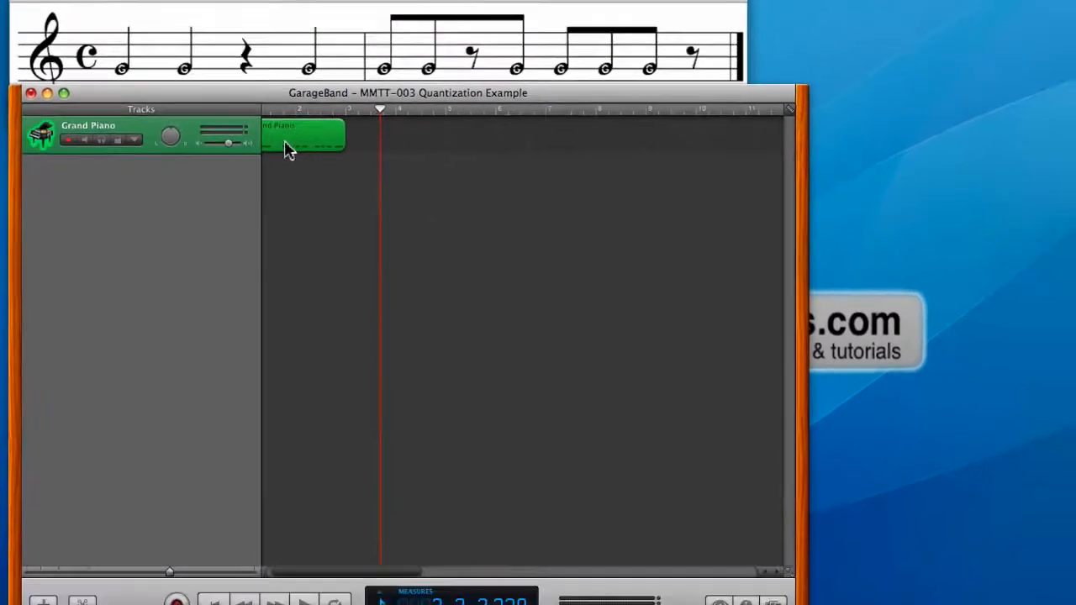
double_click(331, 198)
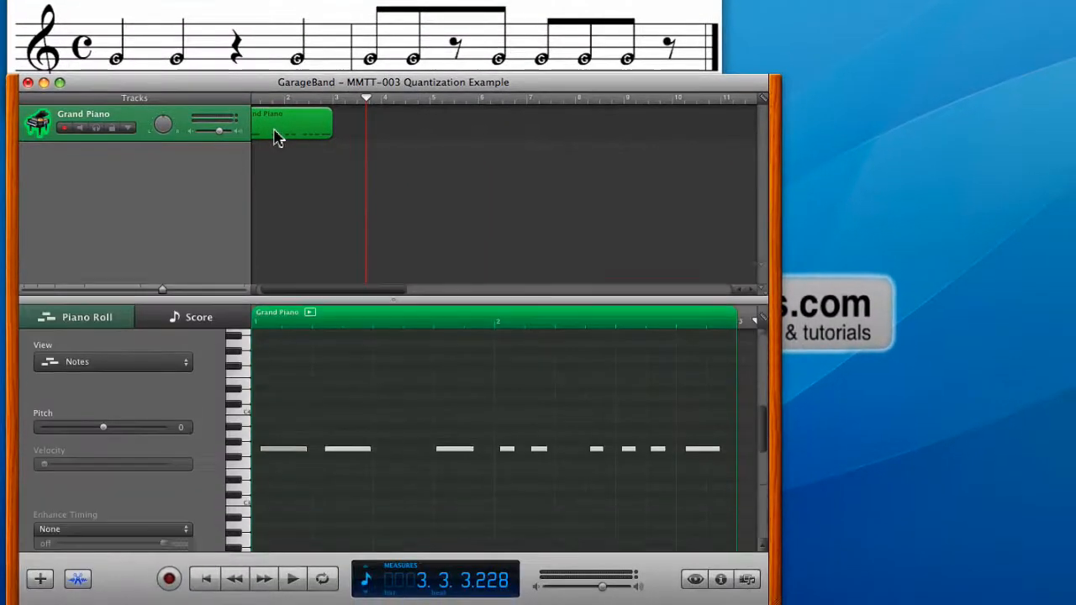
scroll(275, 137, left, 3)
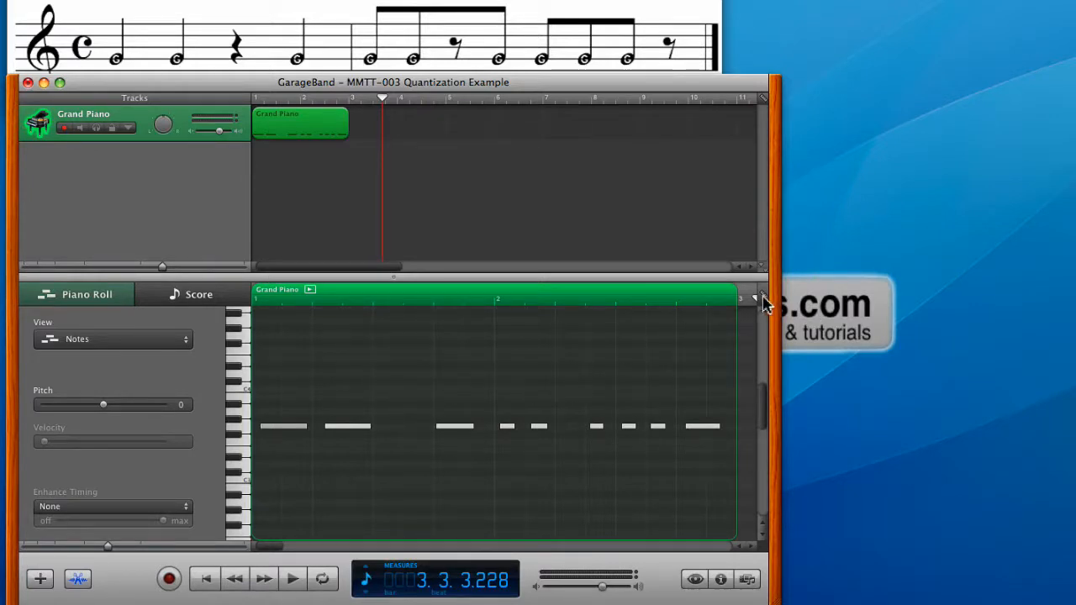
- Switch the piano roll's grid successively to 1/1, 1/2, 1/4 and 1/8 note to compare the spacing of the grid lines
click(762, 301)
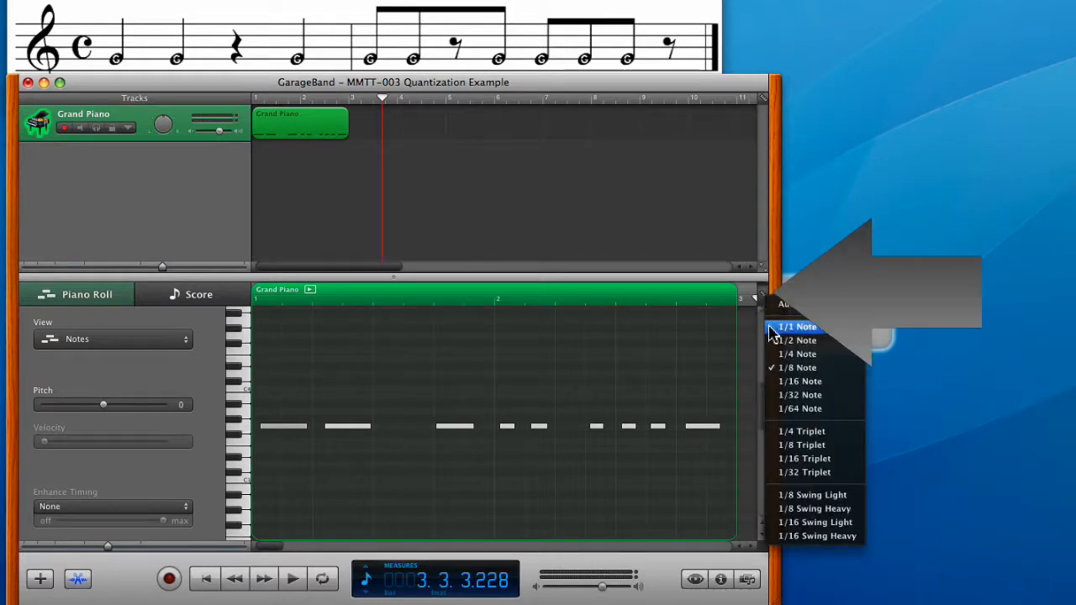
click(770, 327)
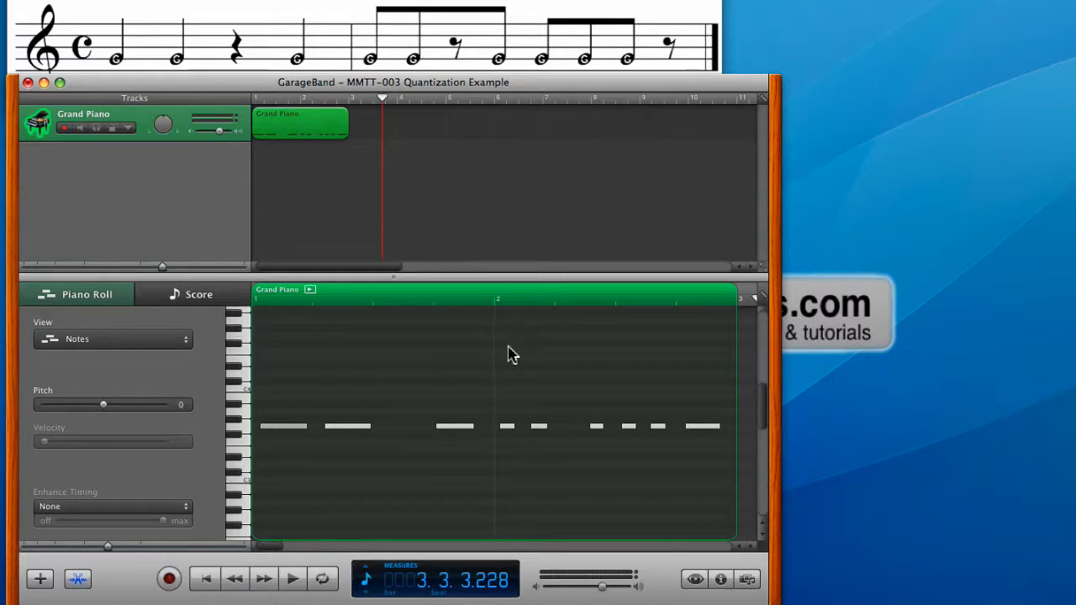
click(756, 299)
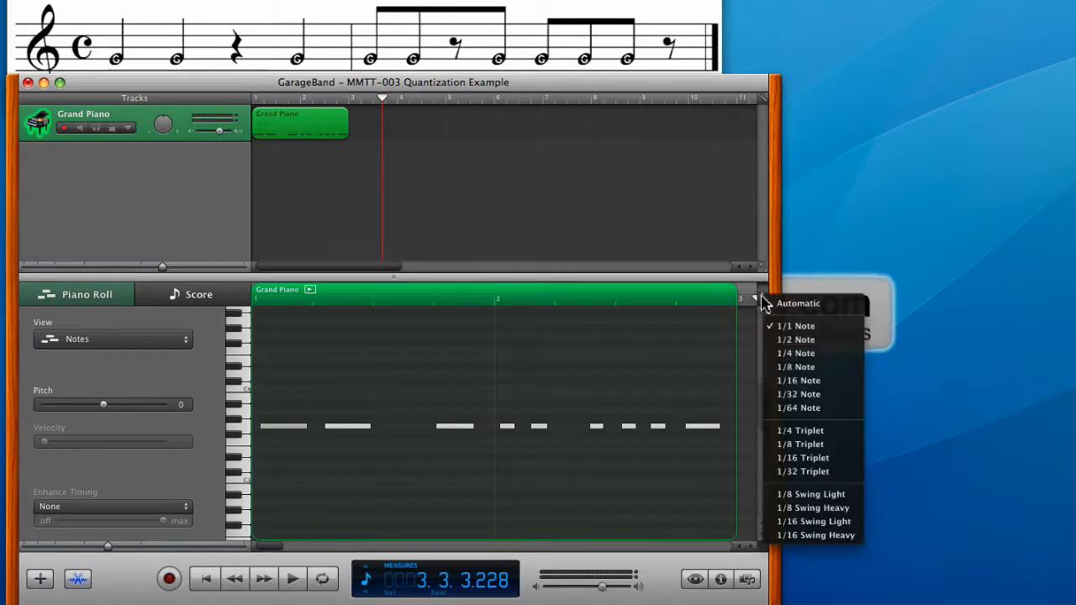
click(795, 340)
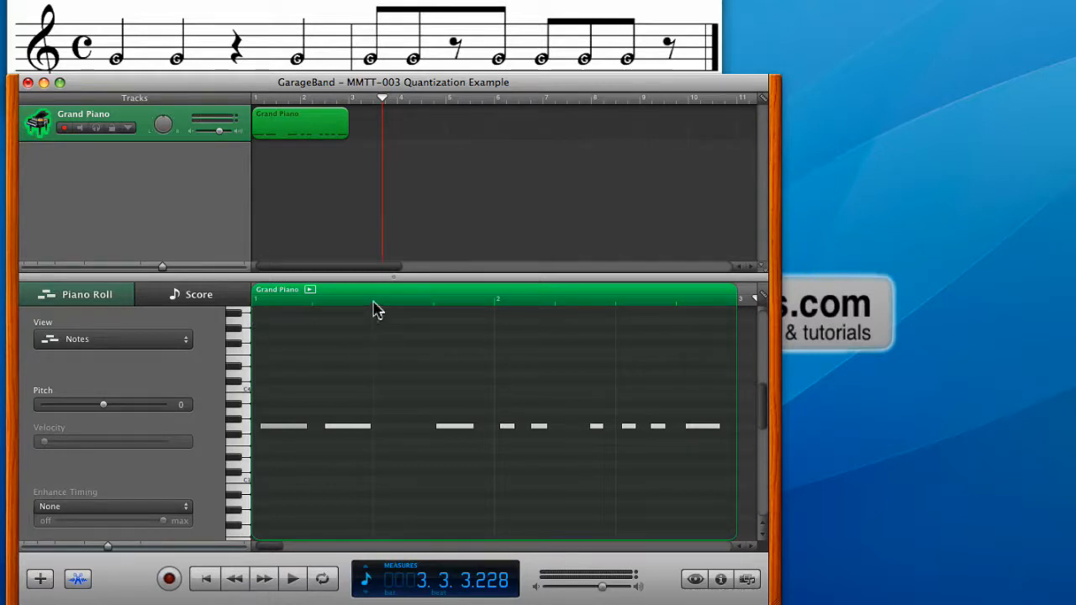
click(755, 298)
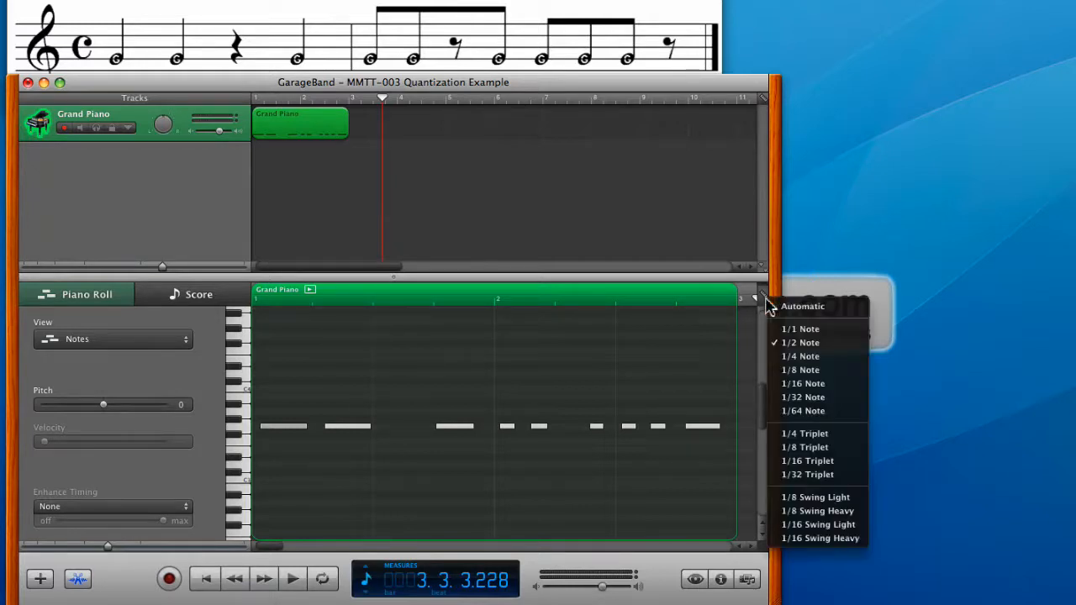
click(774, 356)
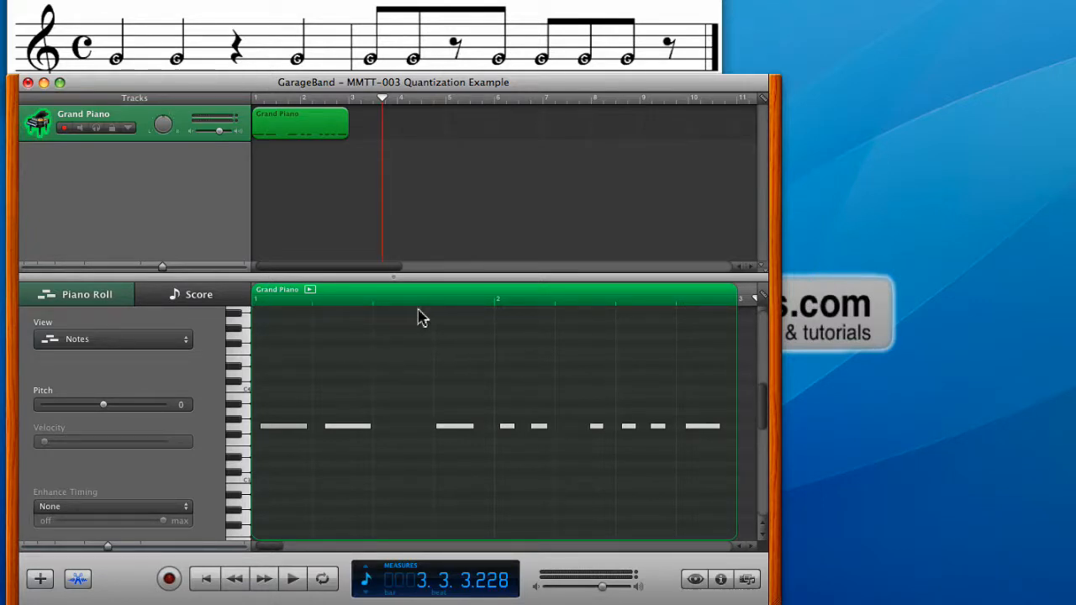
click(756, 298)
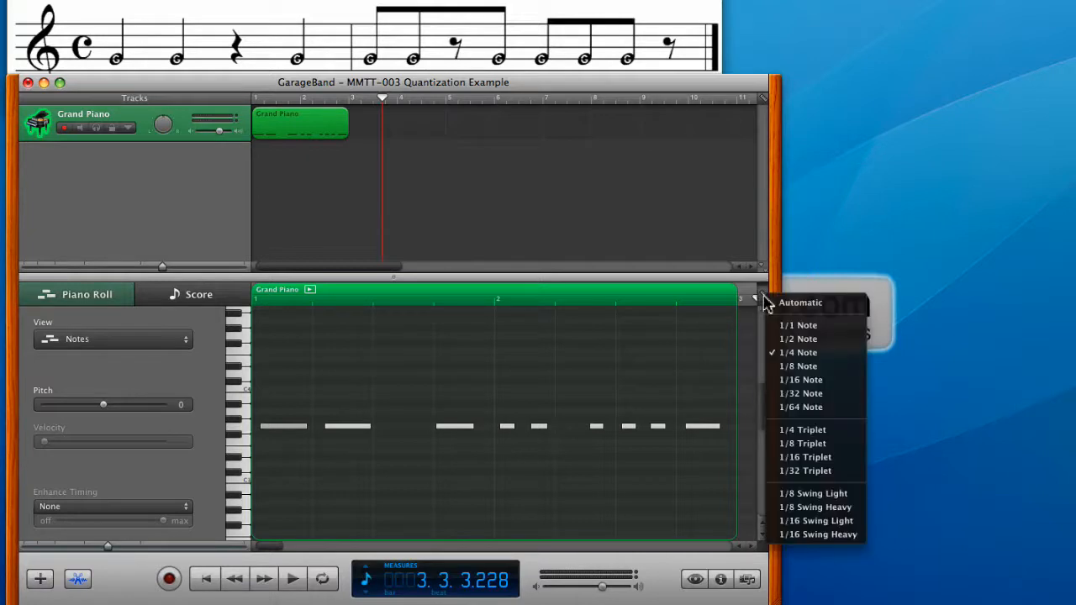
click(777, 368)
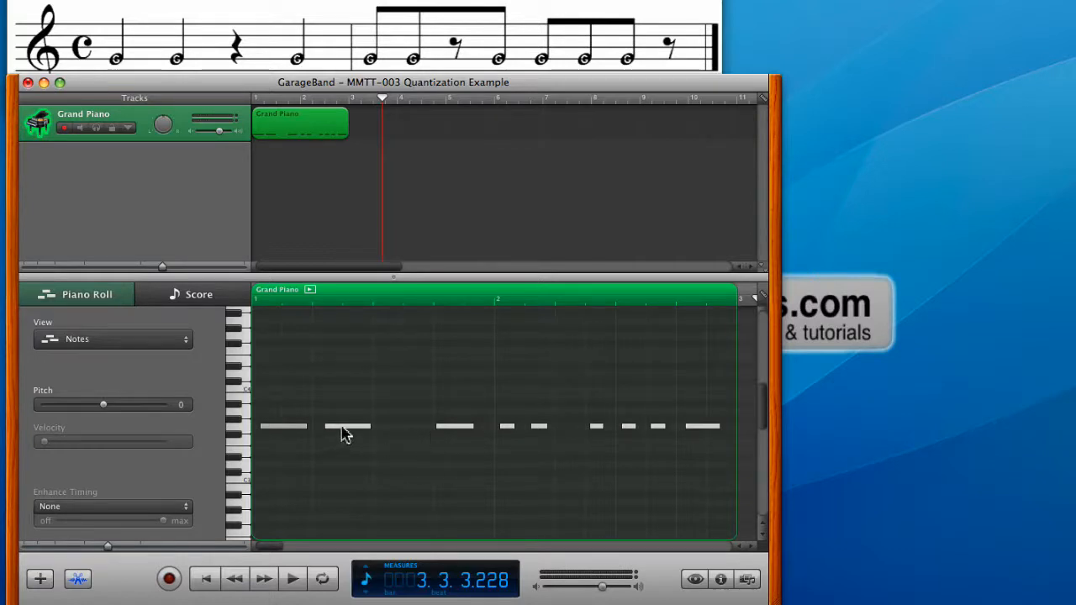
- Set the piano roll grid to 1/4 note and move the three notes of measure 1 onto their nearest beat lines
mouse_move(344, 433)
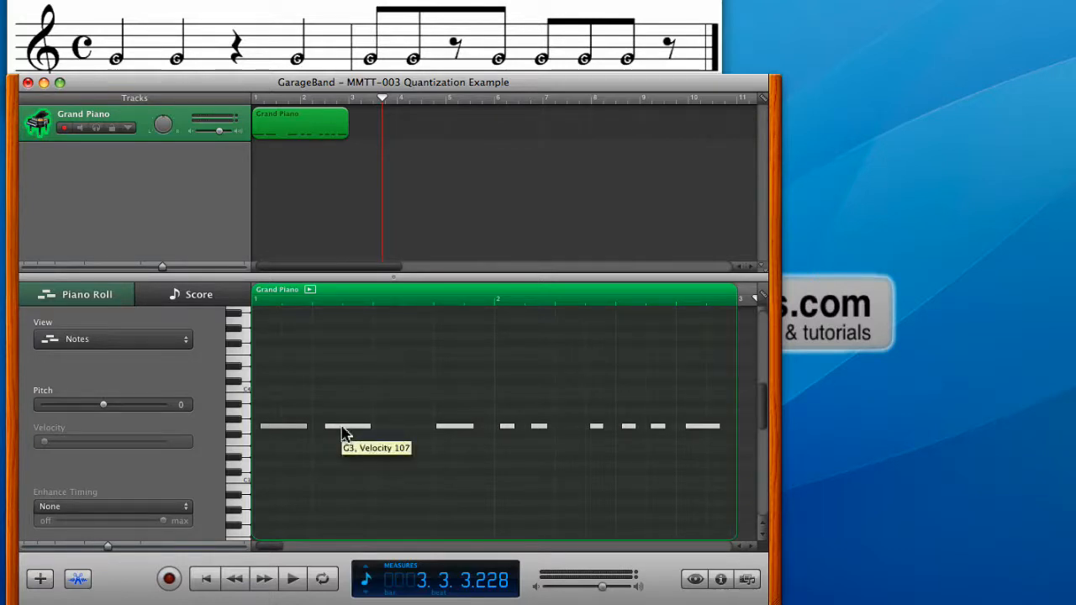
click(756, 299)
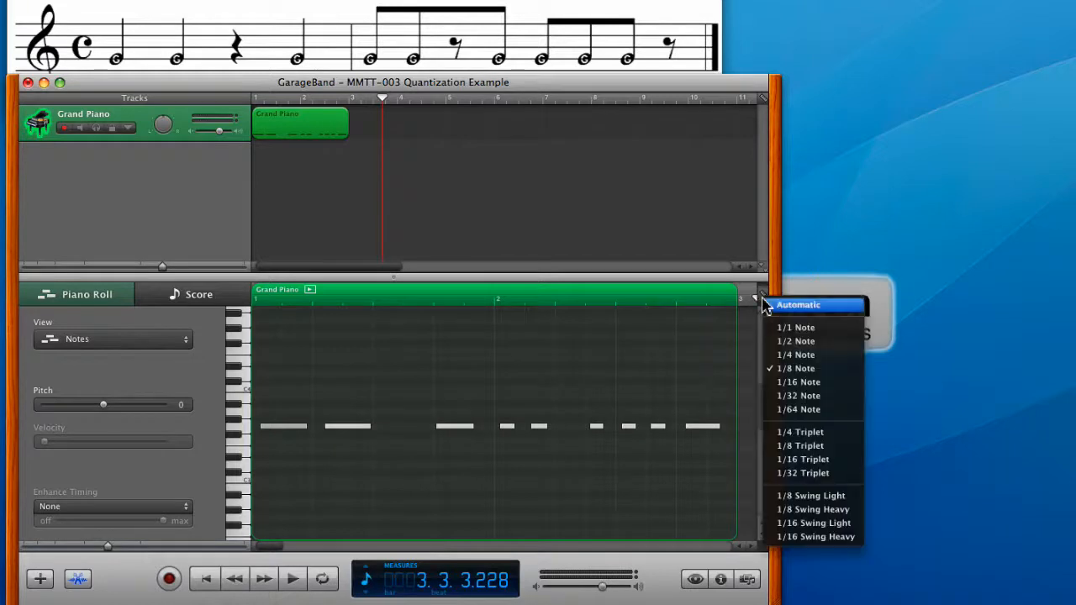
click(769, 354)
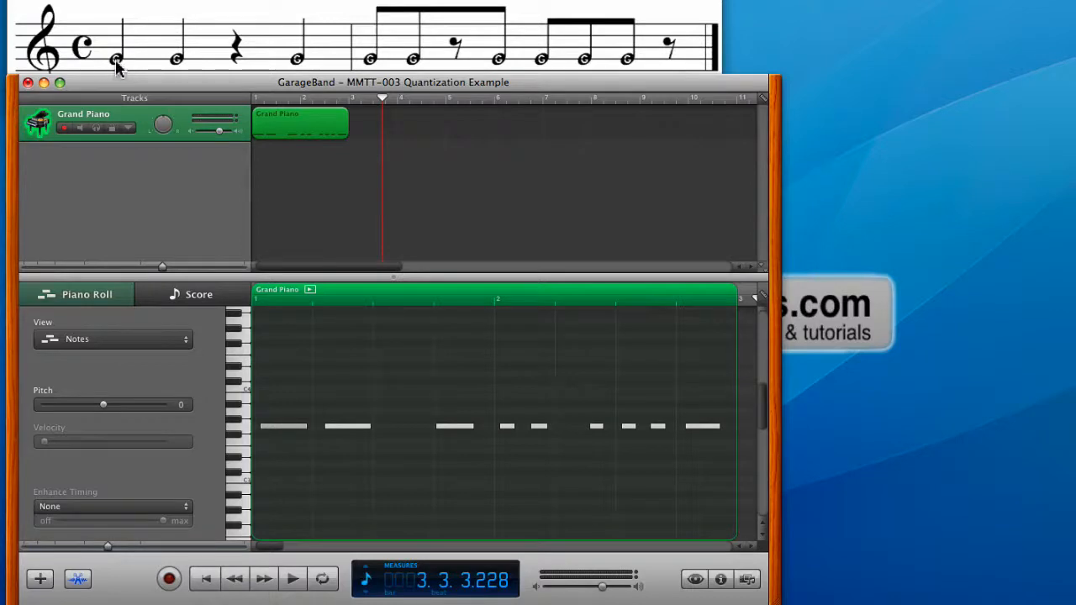
click(286, 427)
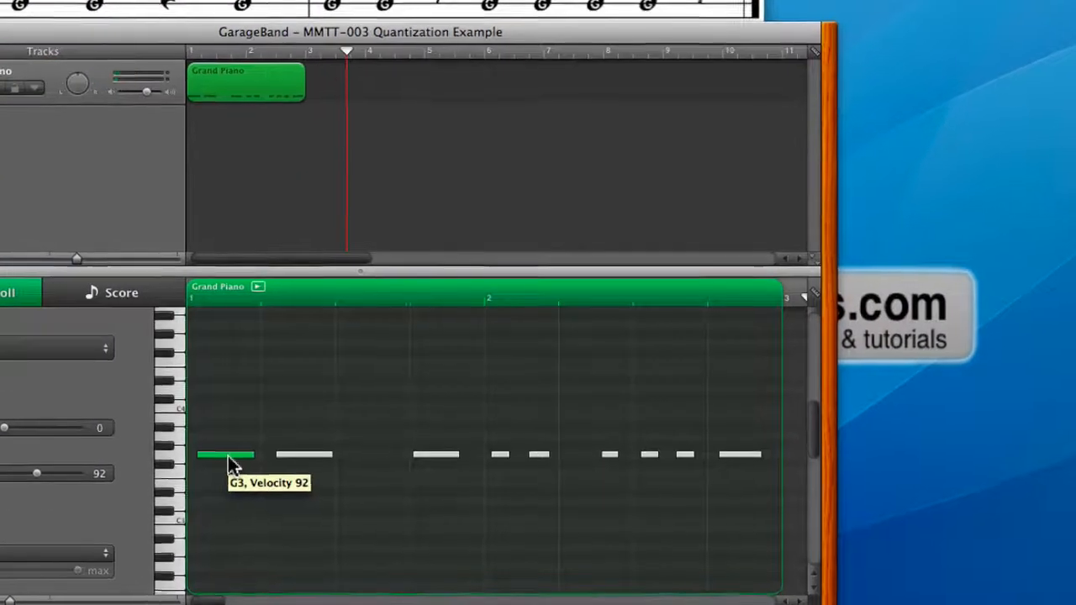
drag(228, 457, 219, 456)
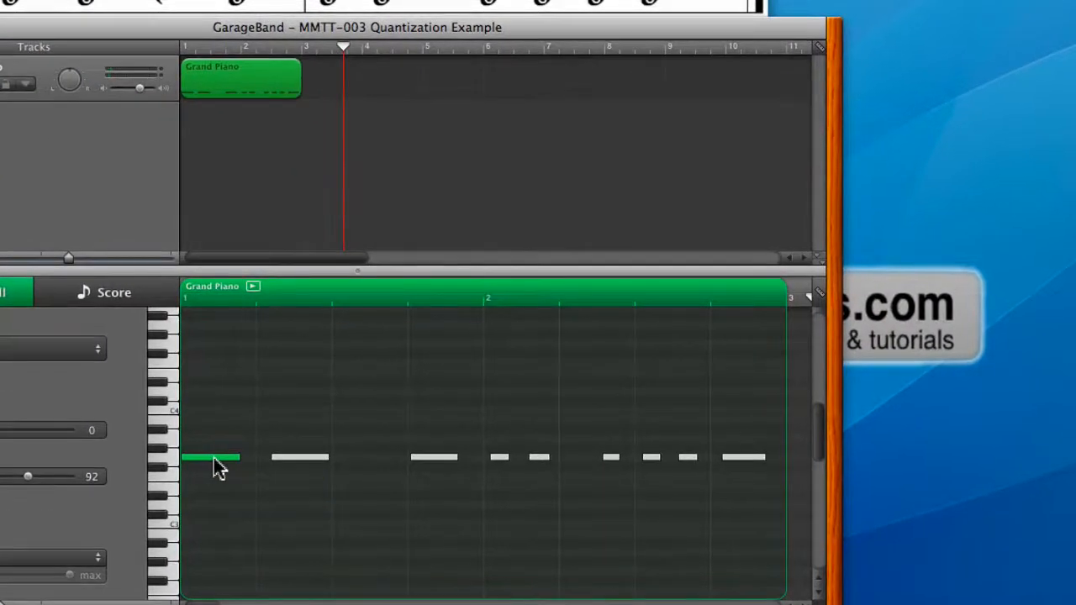
drag(294, 461, 280, 462)
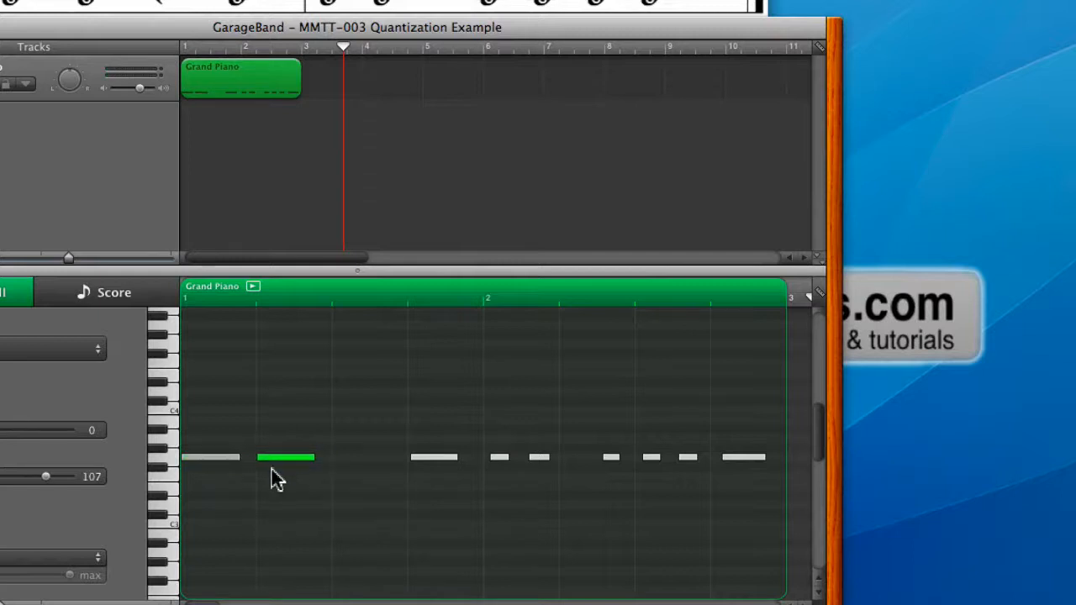
scroll(272, 469, right, 1)
click(429, 468)
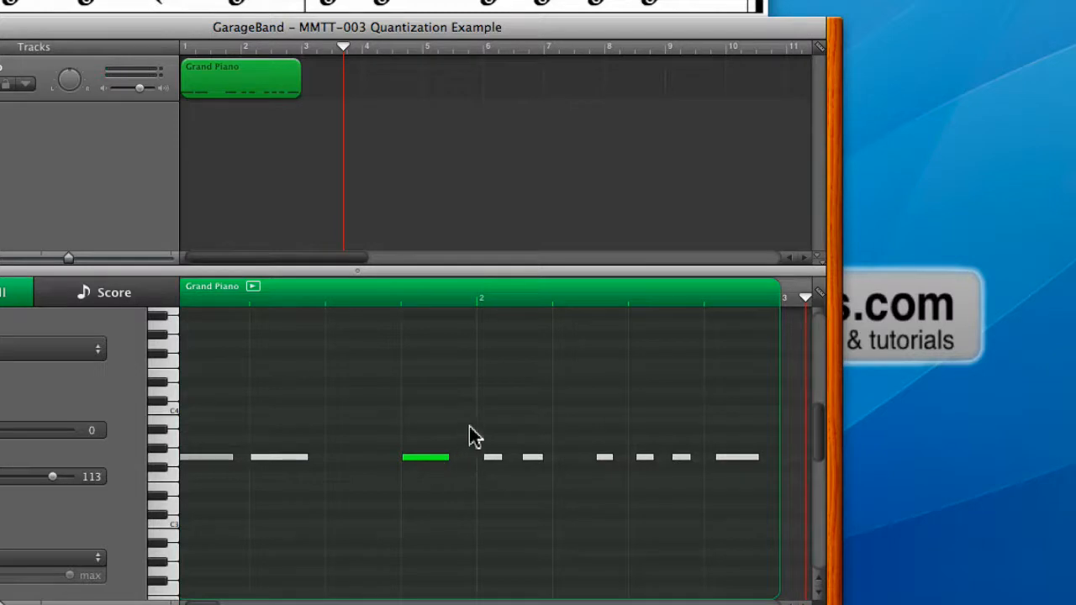
- Set the grid to 1/8 note and align all six notes of measure 2 to the 1/8 note
drag(483, 431, 751, 492)
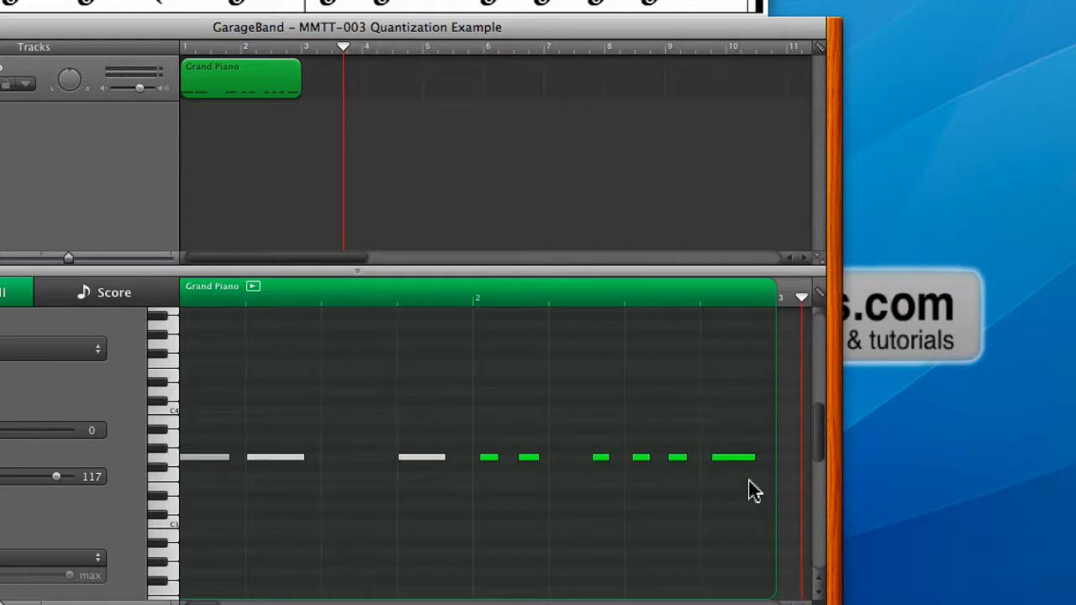
scroll(747, 463, left, 1)
click(822, 301)
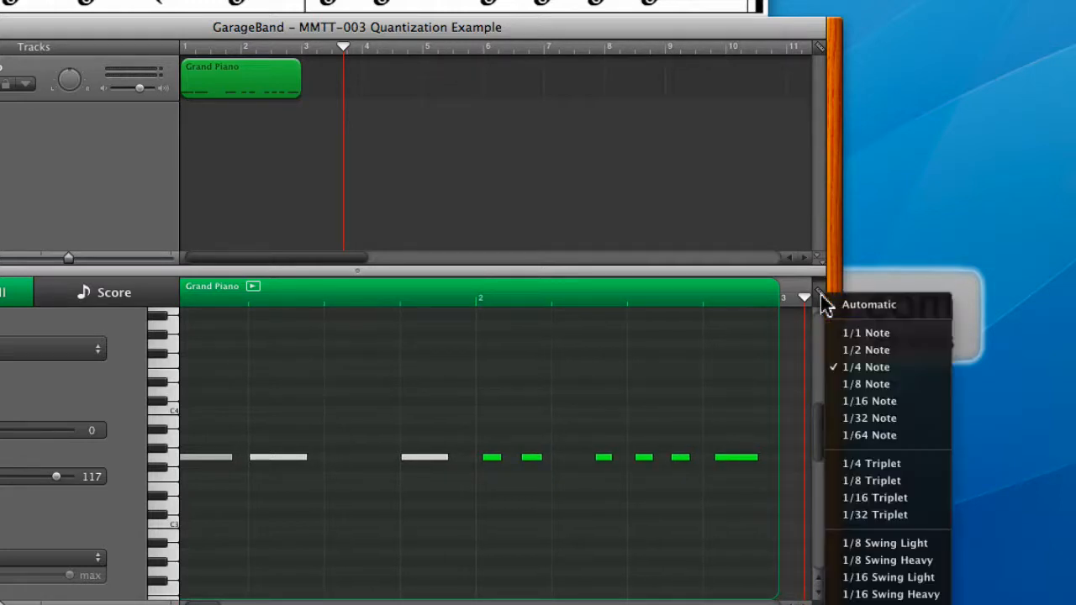
click(858, 395)
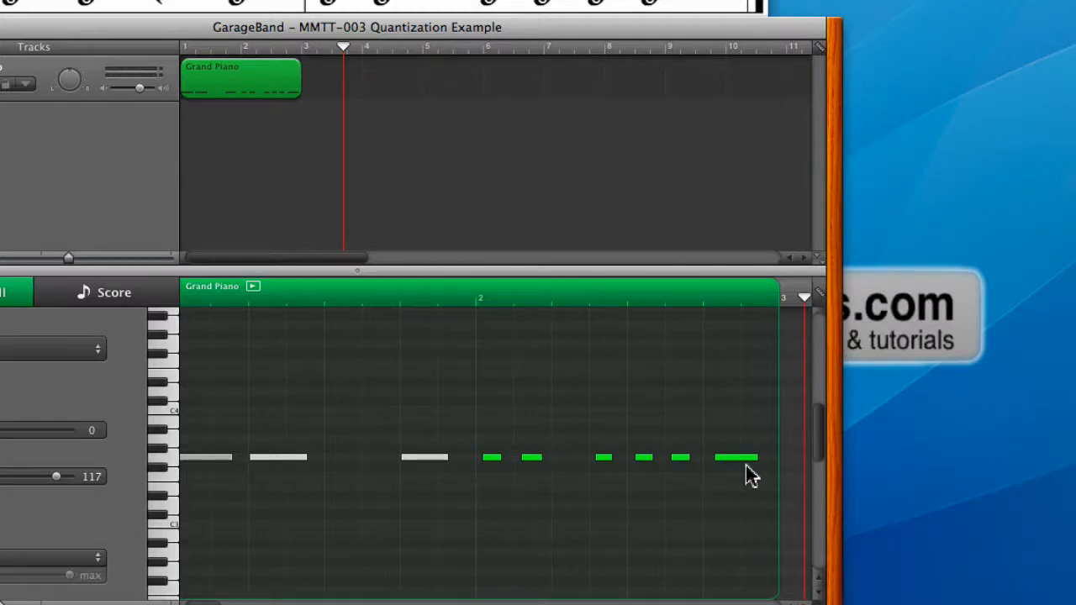
scroll(747, 466, left, 1)
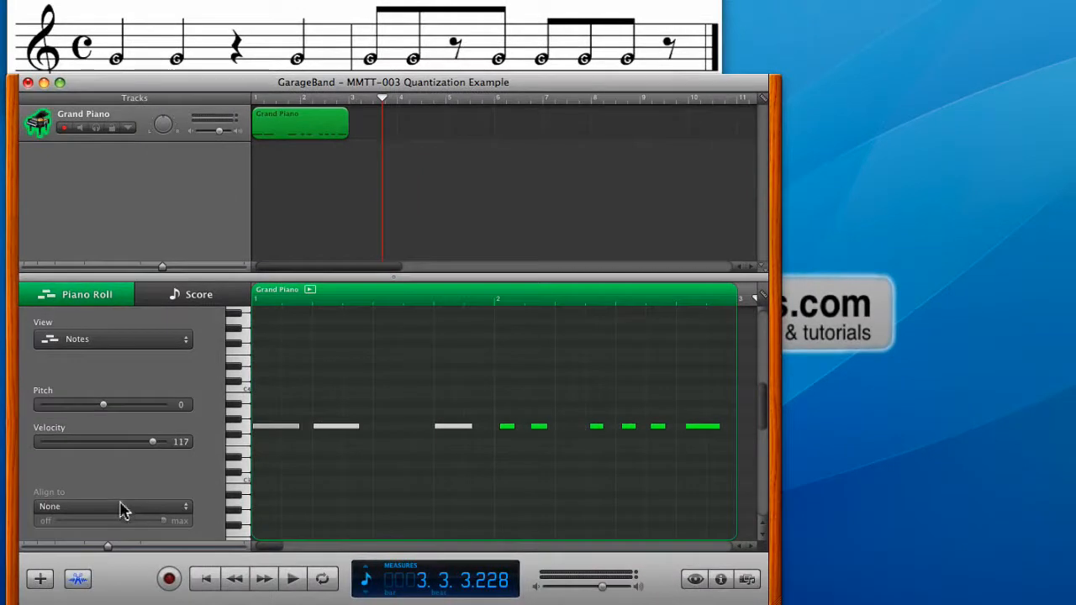
click(37, 550)
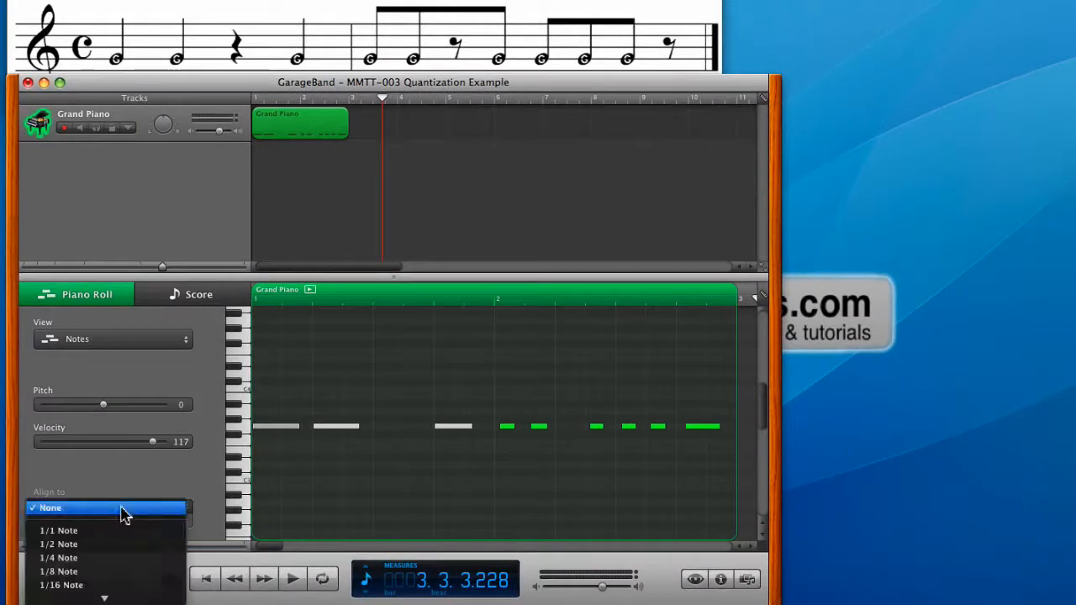
click(131, 576)
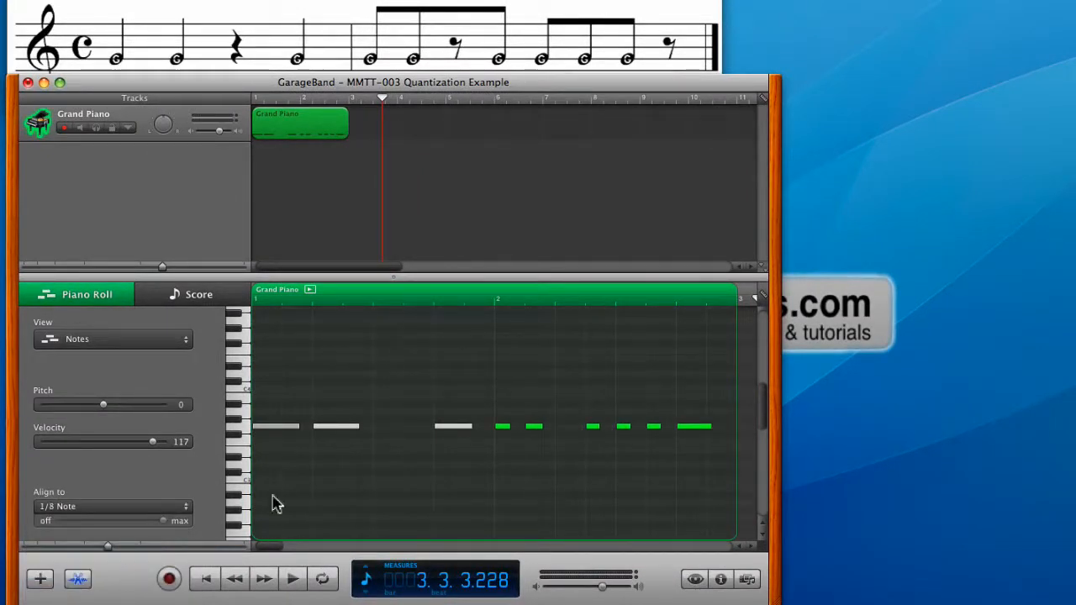
click(654, 477)
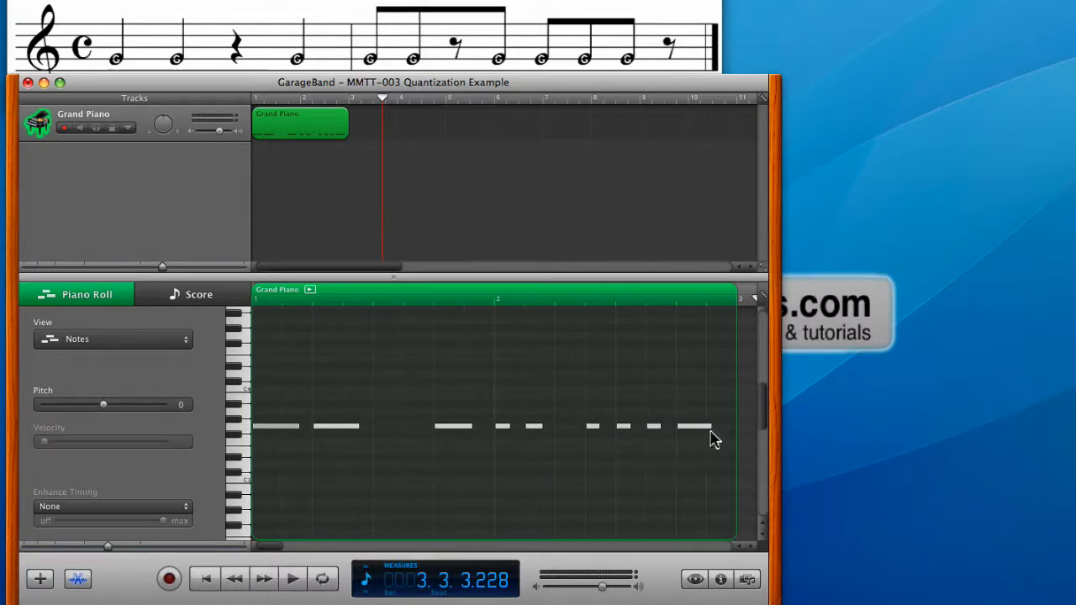
- Shorten the last note to one eighth-note grid space and lengthen measure 1's third note up to the start of measure 2
drag(714, 428, 707, 428)
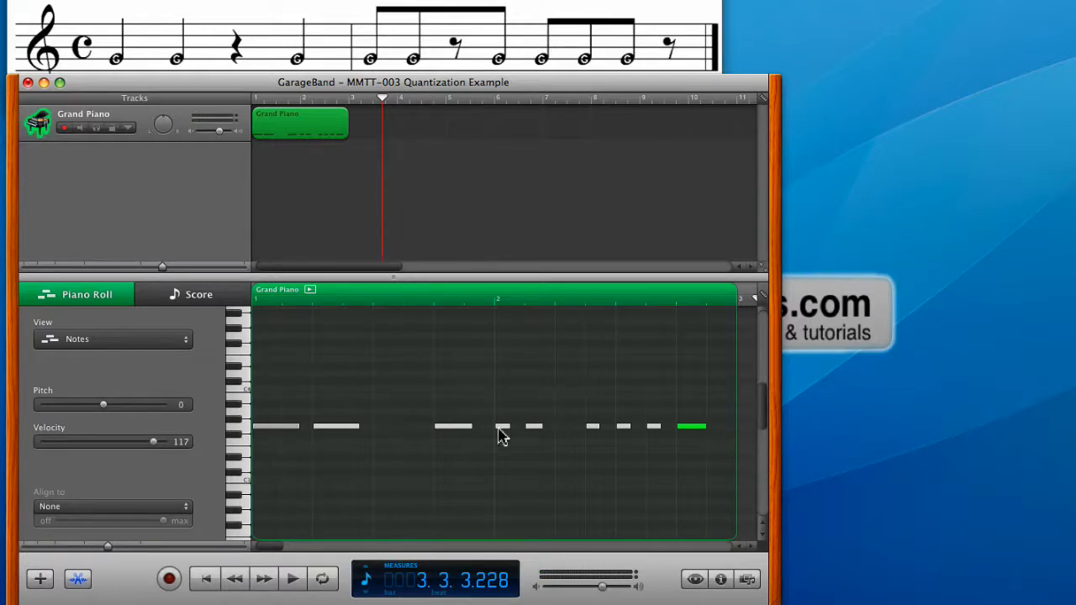
drag(473, 428, 494, 429)
scroll(486, 431, right, 1)
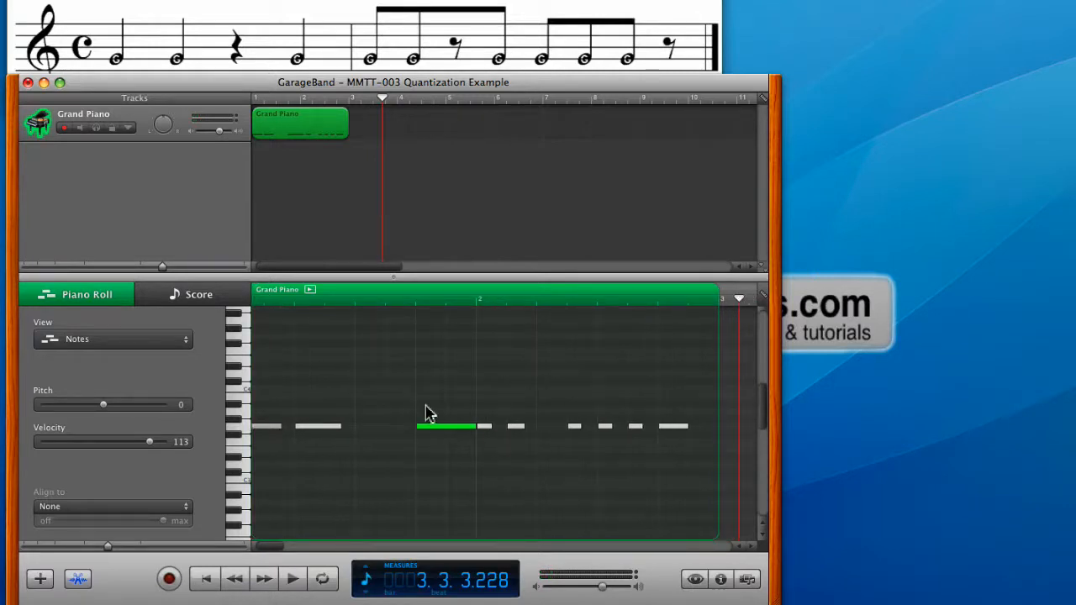
- Check the region's rhythm as notation in the score view and return to the piano roll
click(173, 296)
click(281, 387)
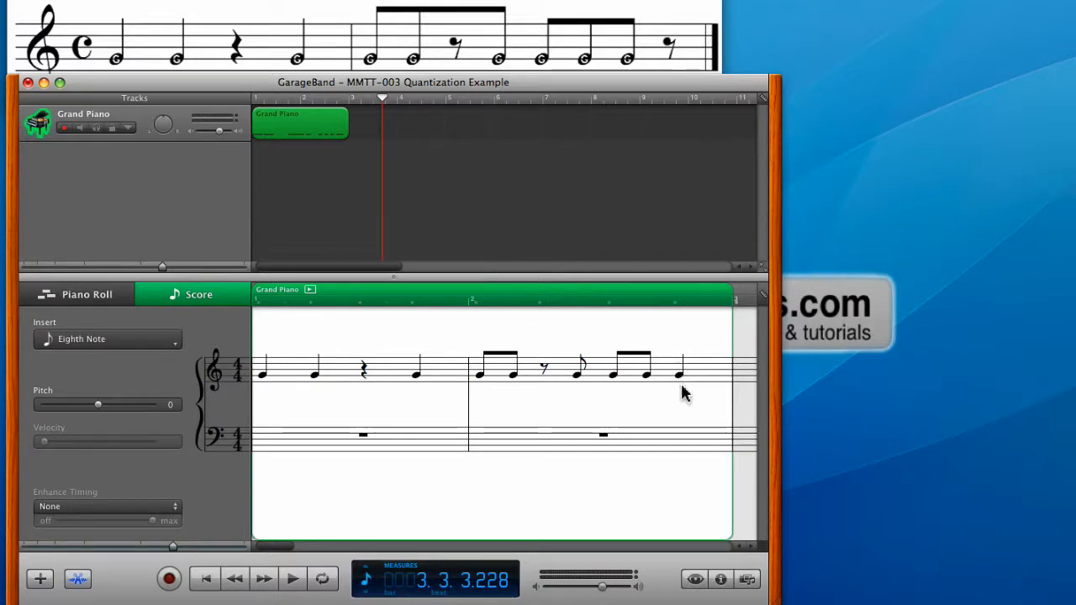
click(105, 301)
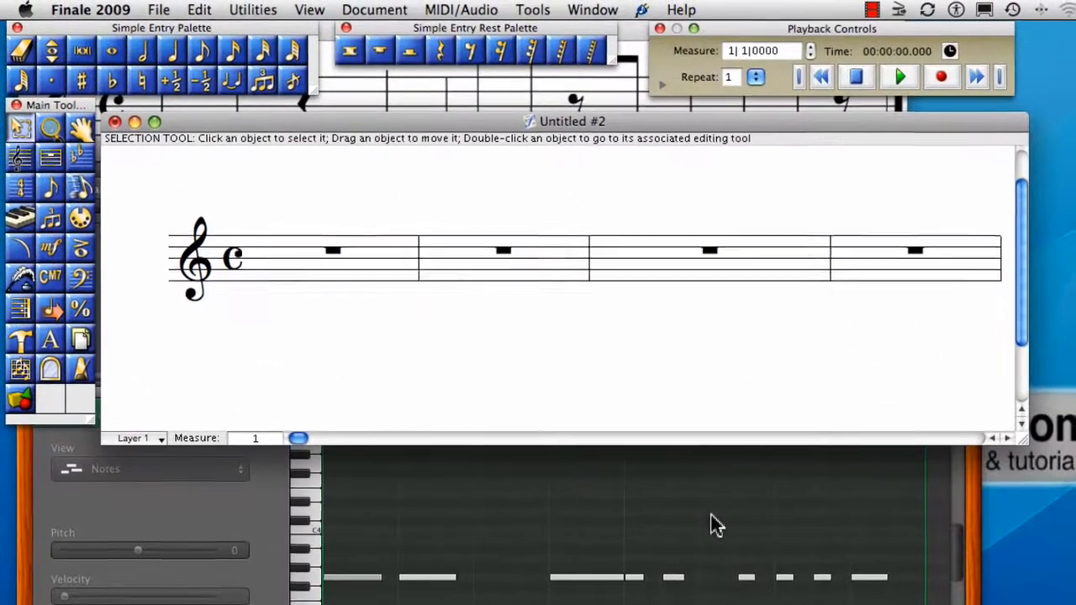
- Hide GarageBand and set Finale's quantization to a sixteenth-note smallest value (256 EDUs) with Mix Rhythms
click(671, 601)
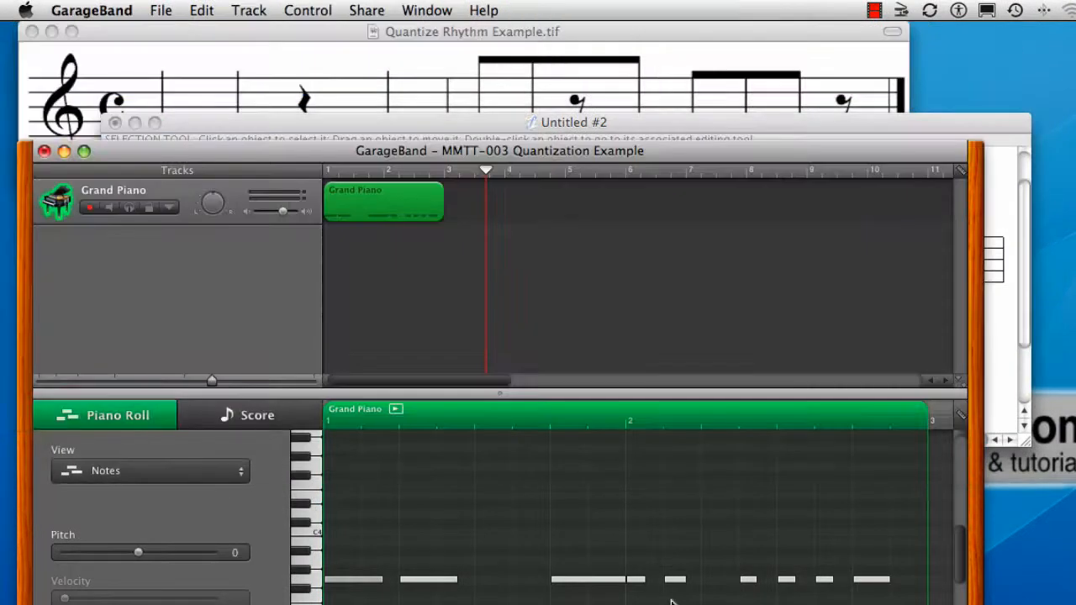
key(super+h)
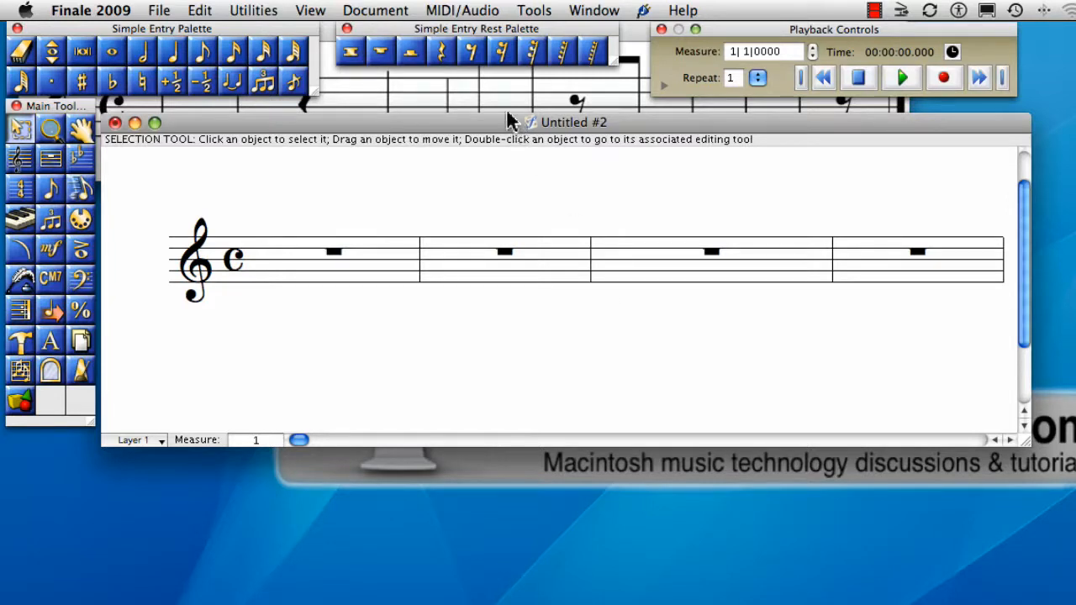
click(473, 10)
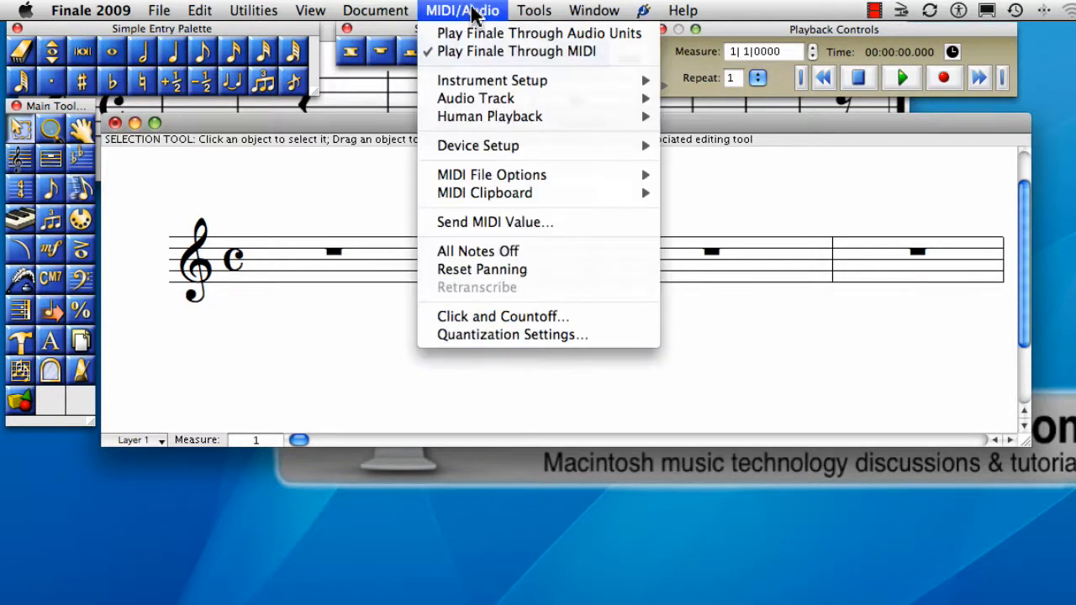
click(523, 336)
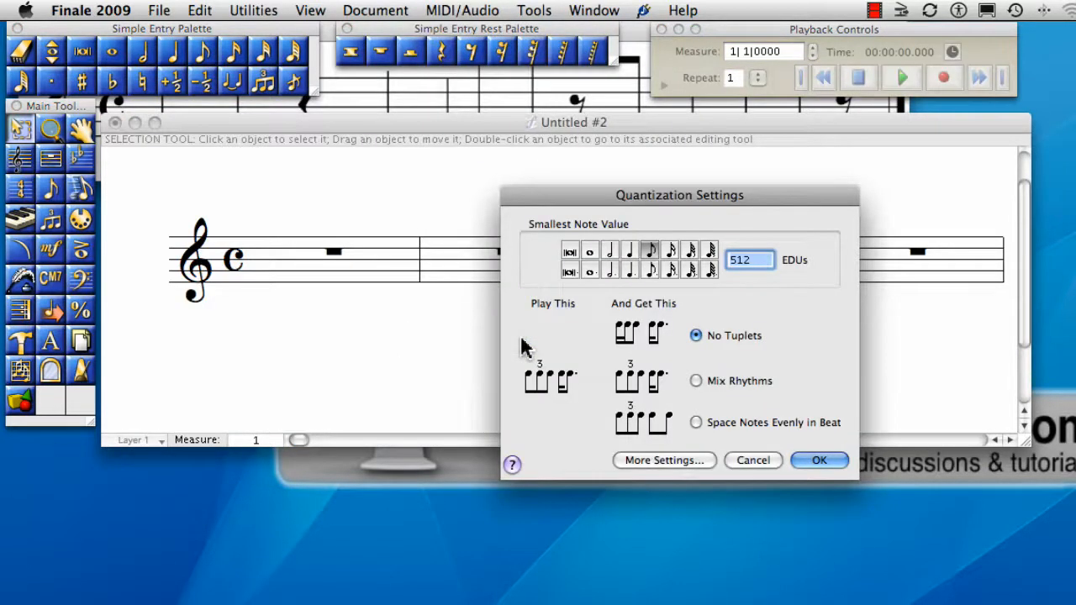
click(698, 381)
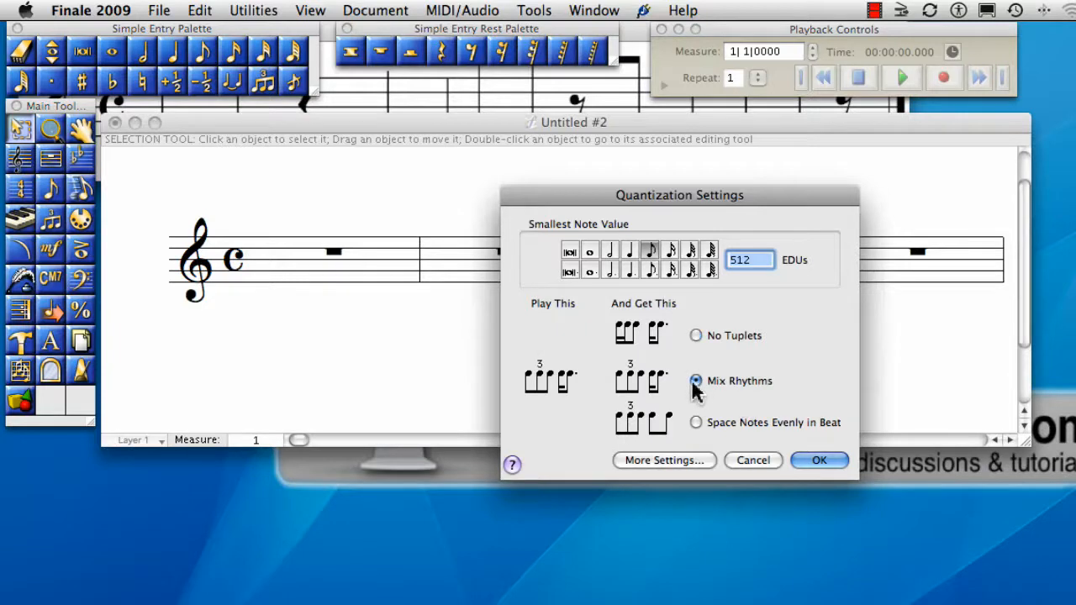
click(671, 252)
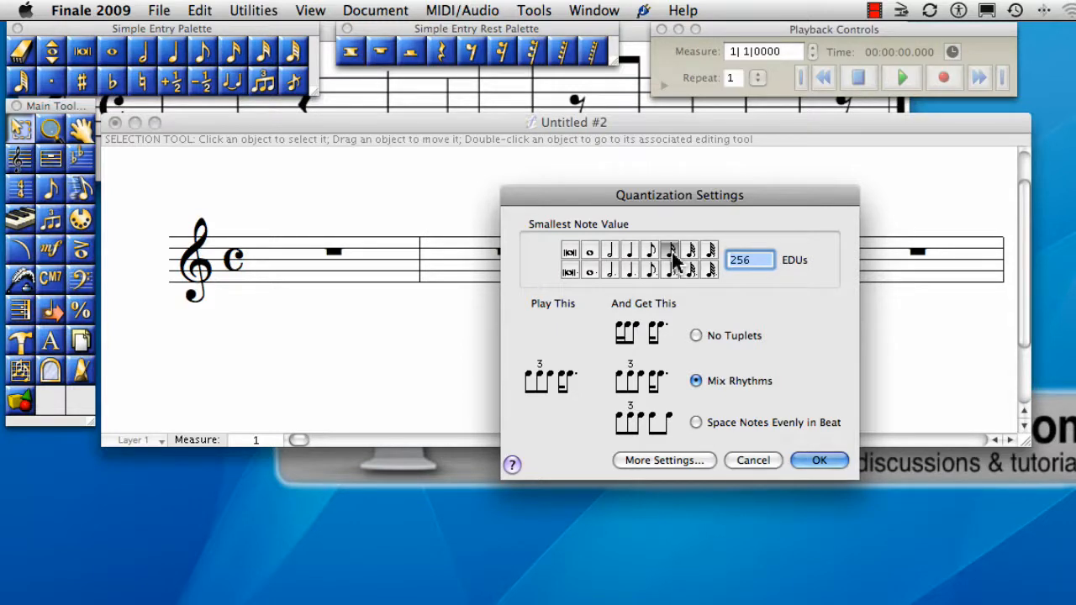
click(822, 463)
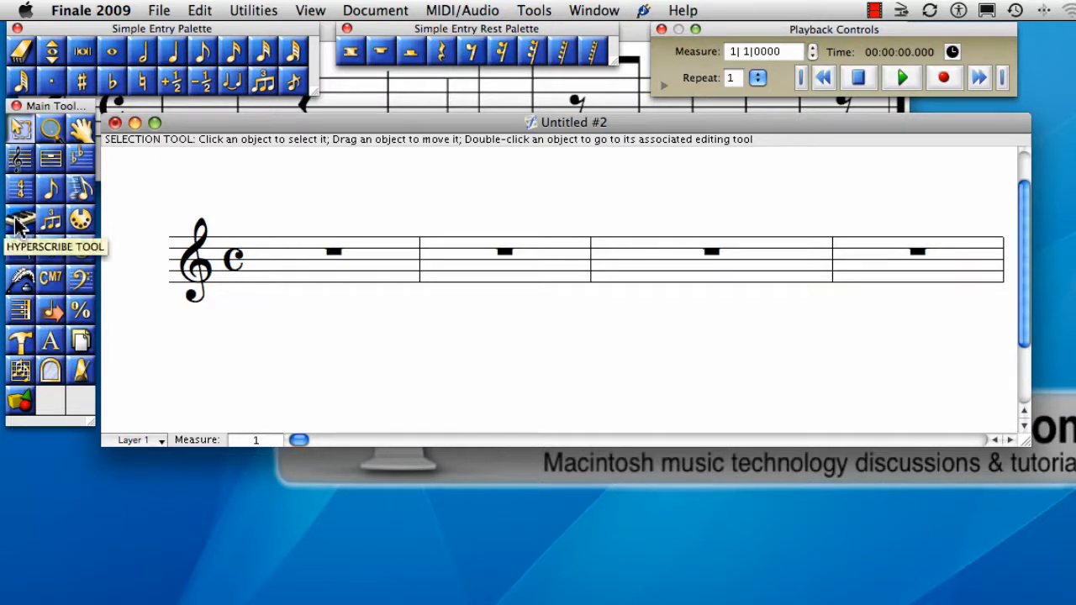
- Close the Quantize Rhythm Example.tif image and place the Quantize – Hot Cross Buns.tif window directly below the Finale score
click(409, 96)
click(32, 31)
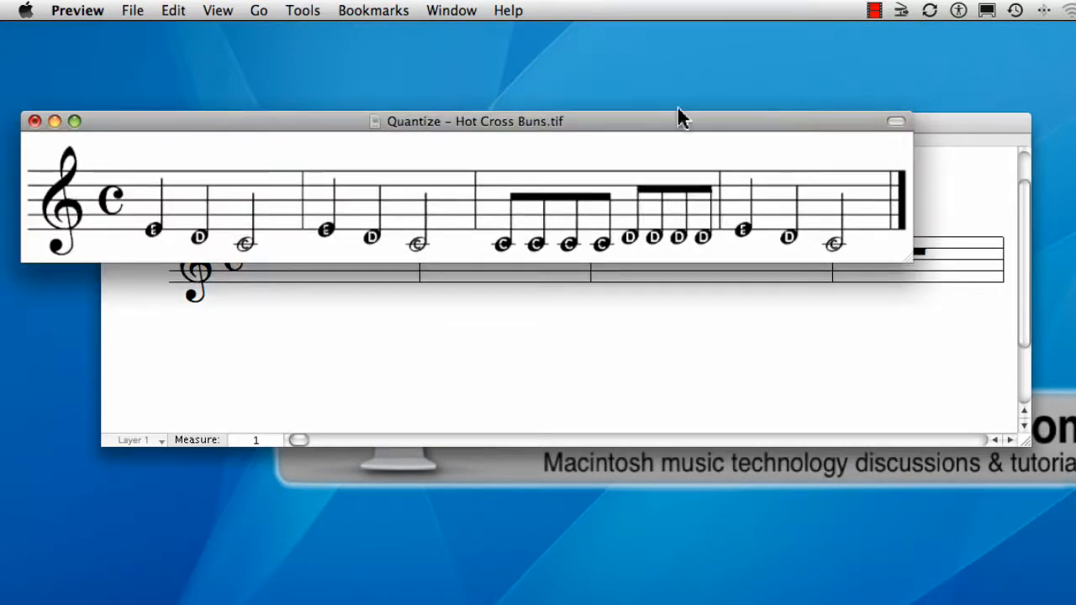
drag(677, 108, 671, 23)
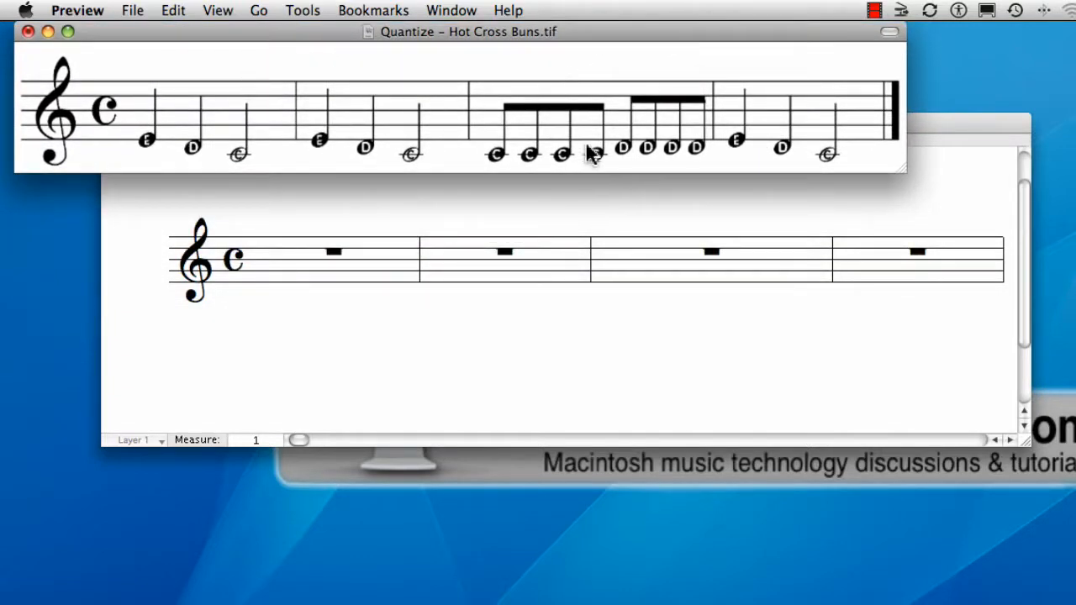
click(471, 290)
click(401, 91)
drag(388, 32, 482, 462)
- Record the Hot Cross Buns melody into the empty Finale staff from measure 1 with the HyperScribe tool and review all four measures
click(347, 242)
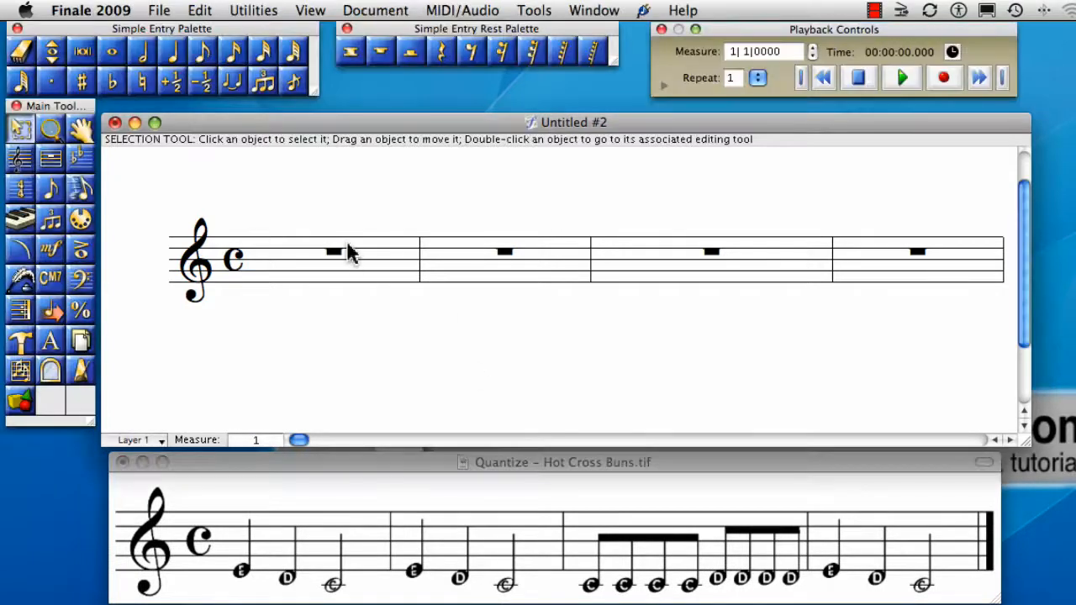
click(23, 222)
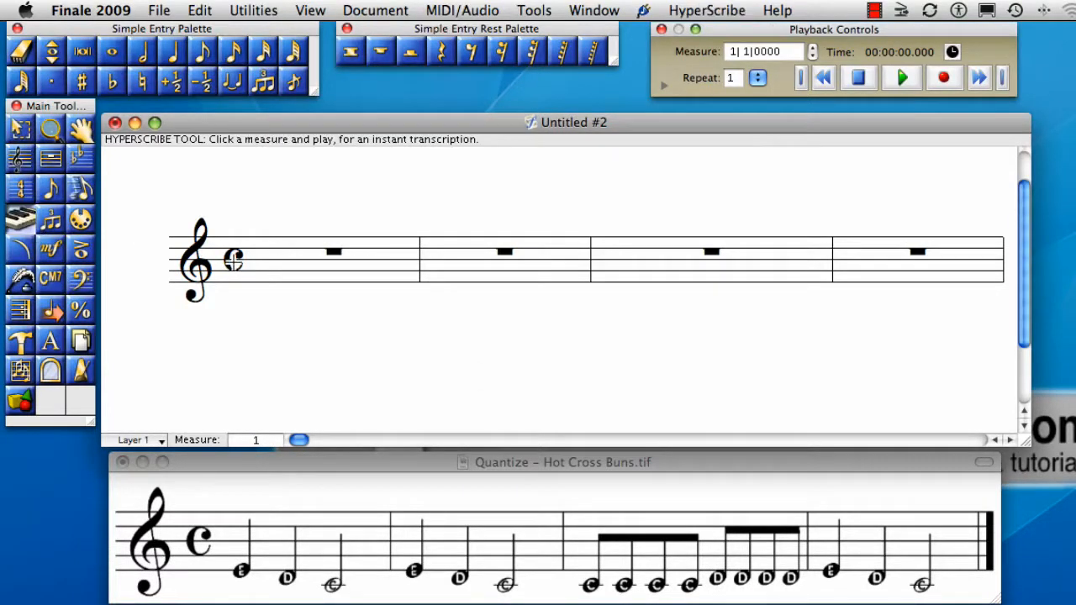
click(351, 261)
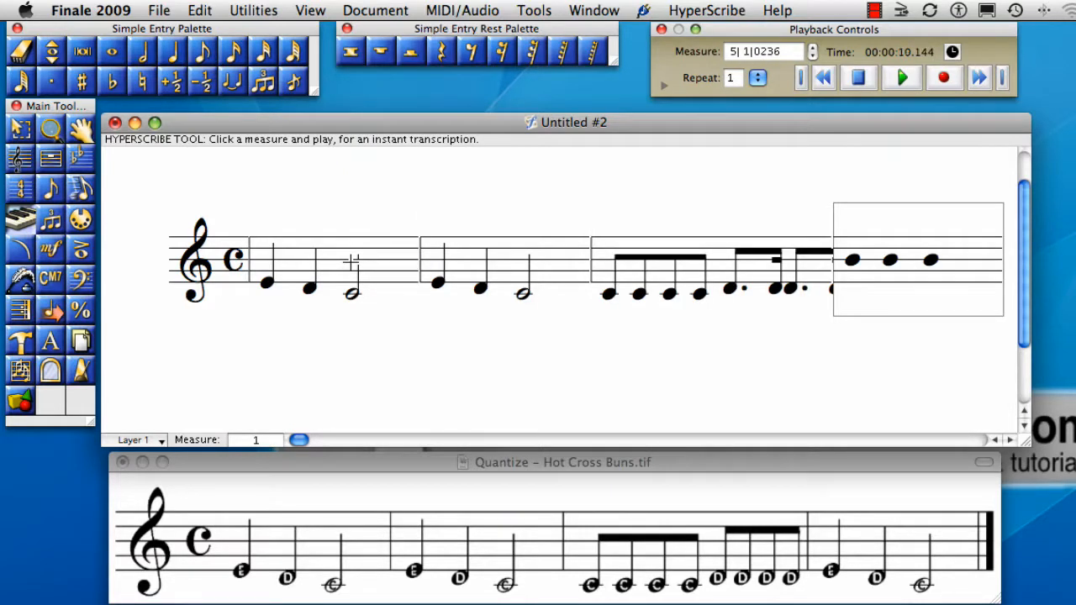
click(351, 261)
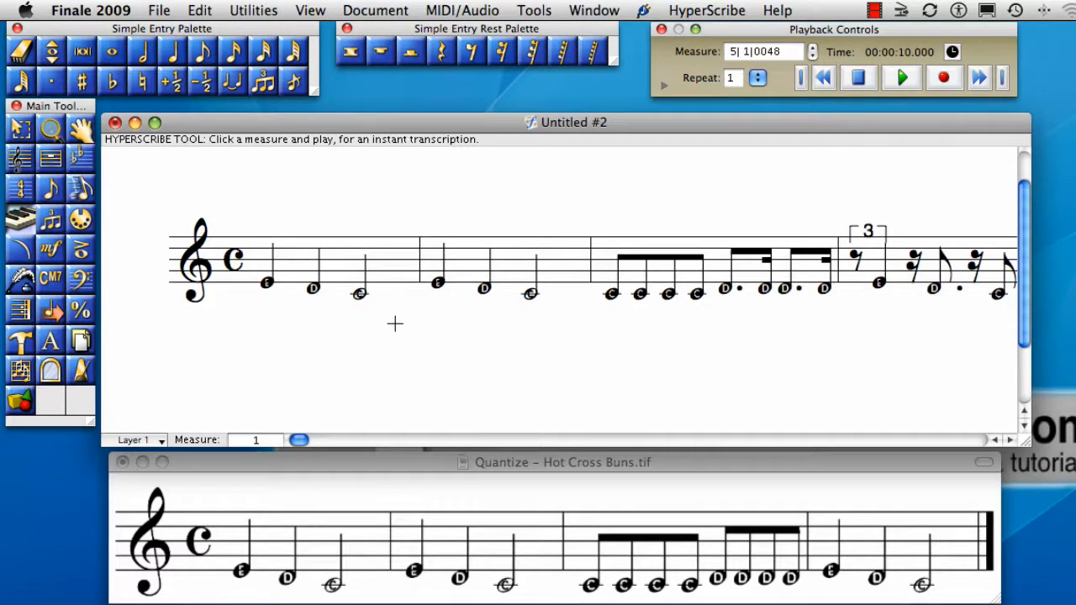
scroll(396, 324, right, 1)
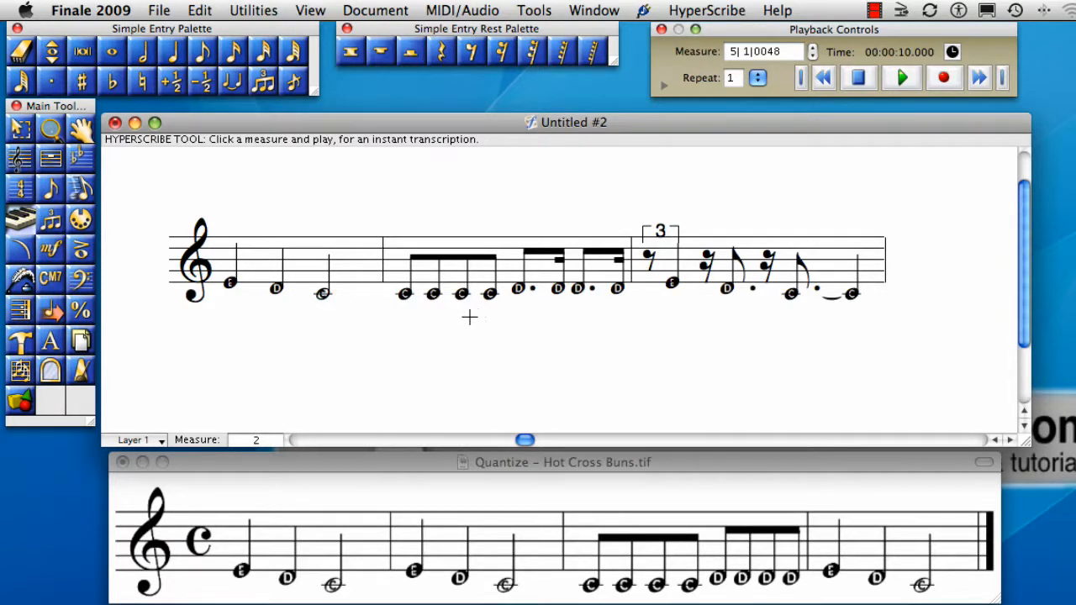
scroll(469, 317, left, 1)
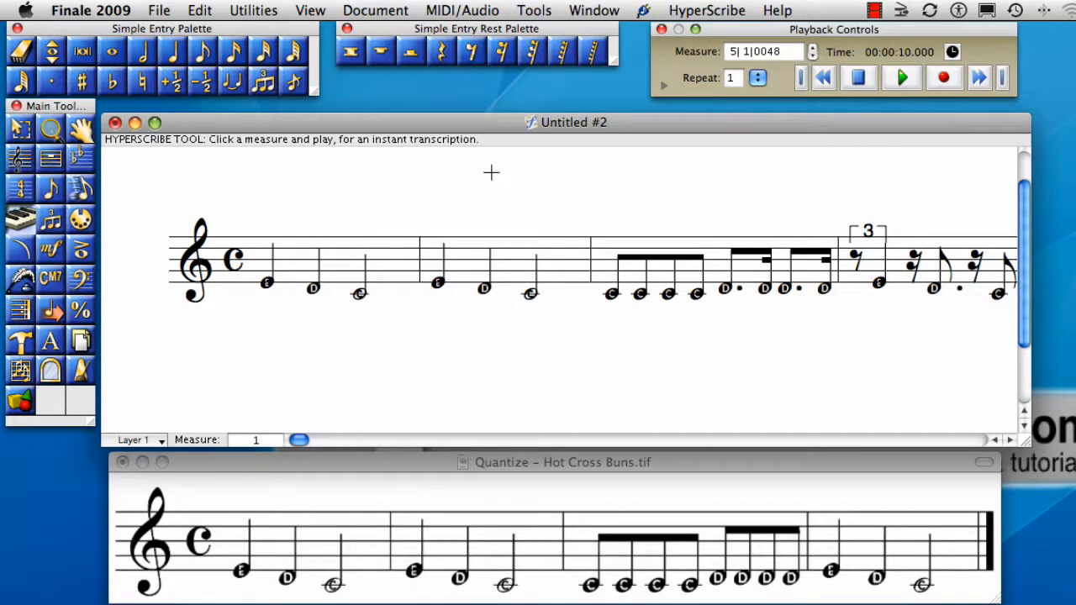
- Set the quantization to an eighth-note smallest value (512 EDUs) with No Tuplets
click(464, 10)
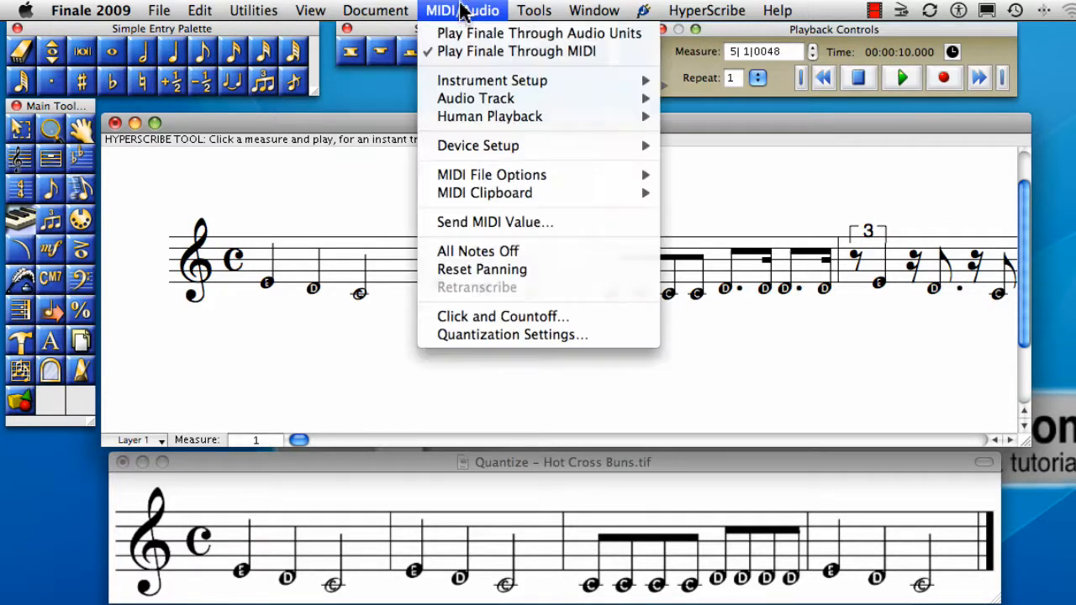
click(538, 334)
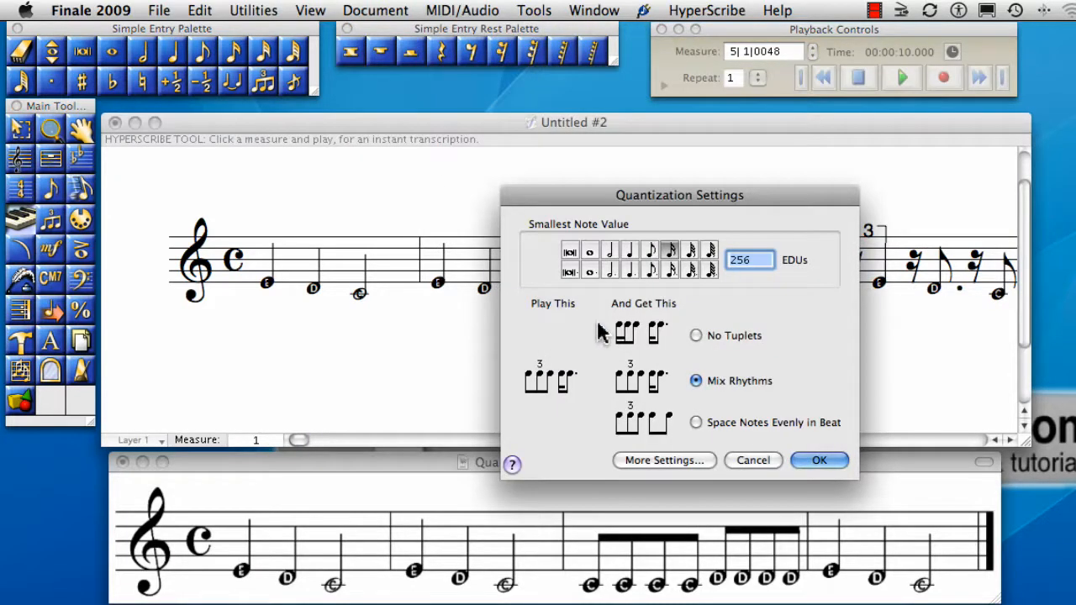
click(653, 251)
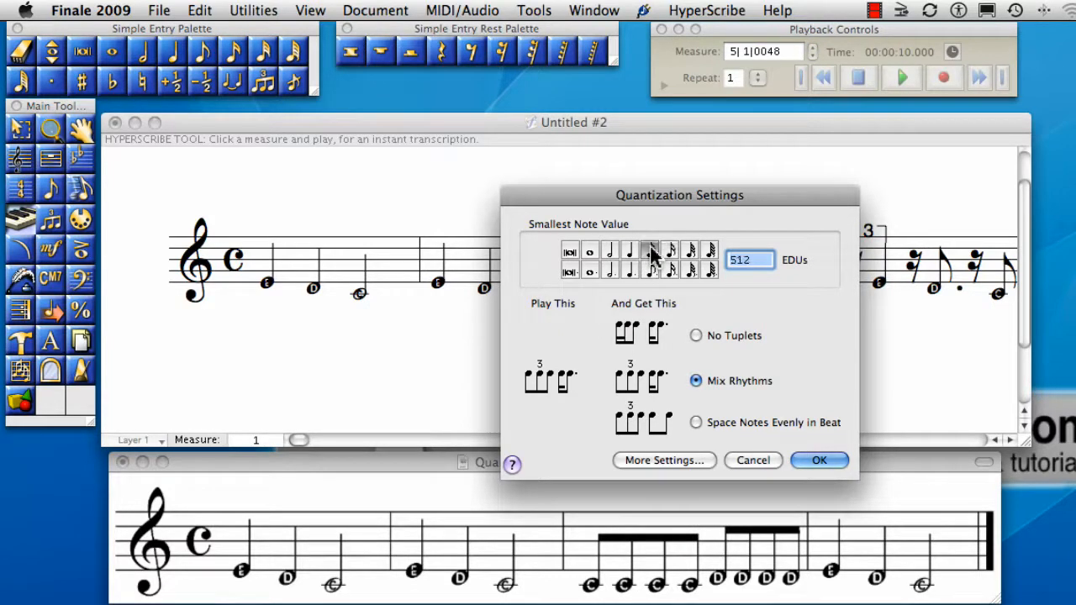
click(697, 336)
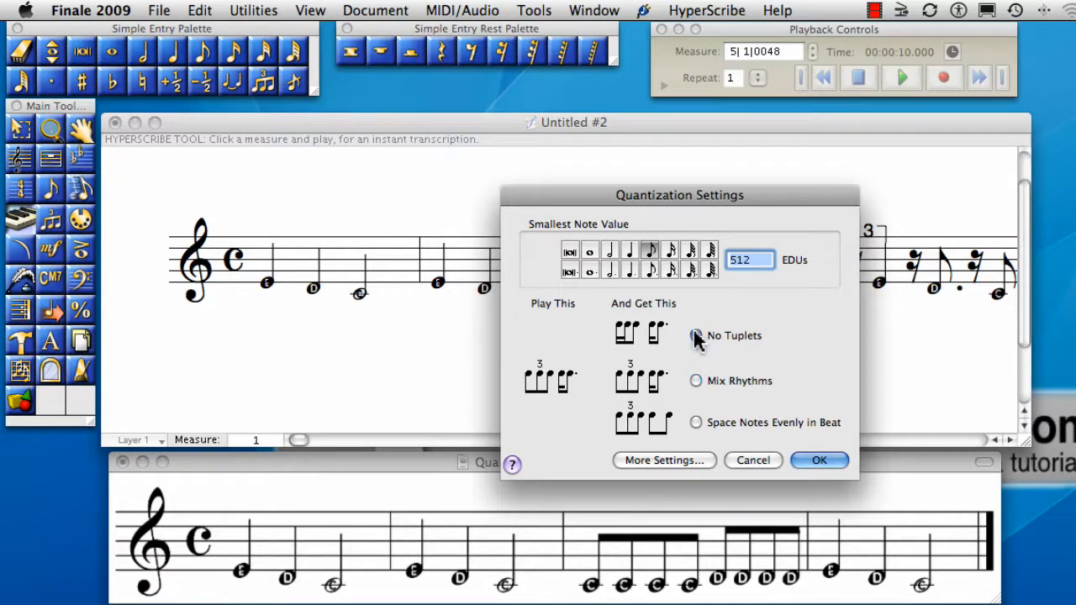
click(805, 454)
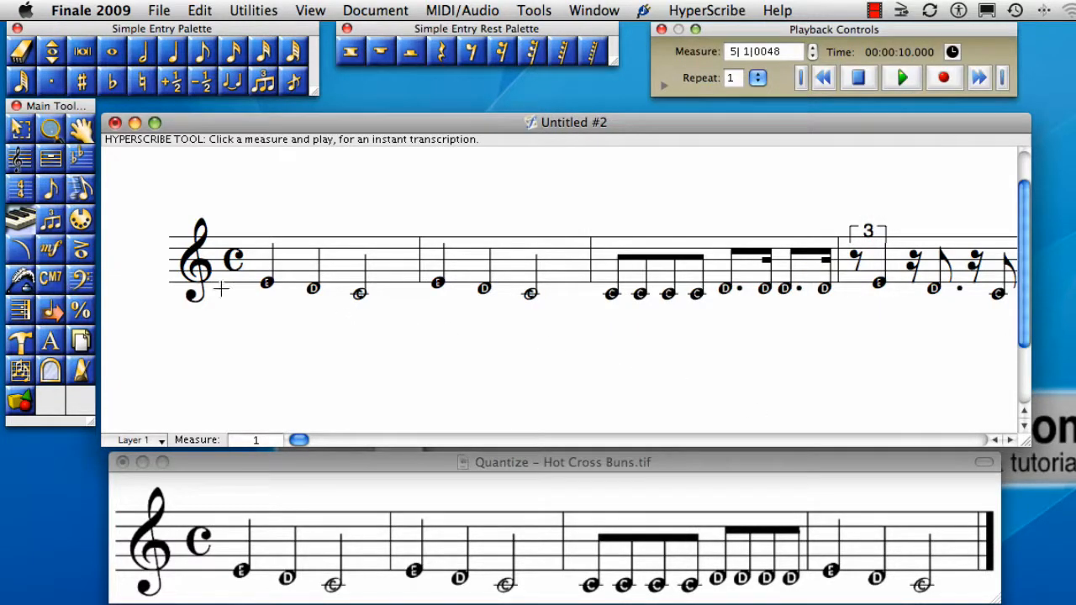
- Select the whole staff with the Selection tool and retranscribe the recorded melody
click(21, 131)
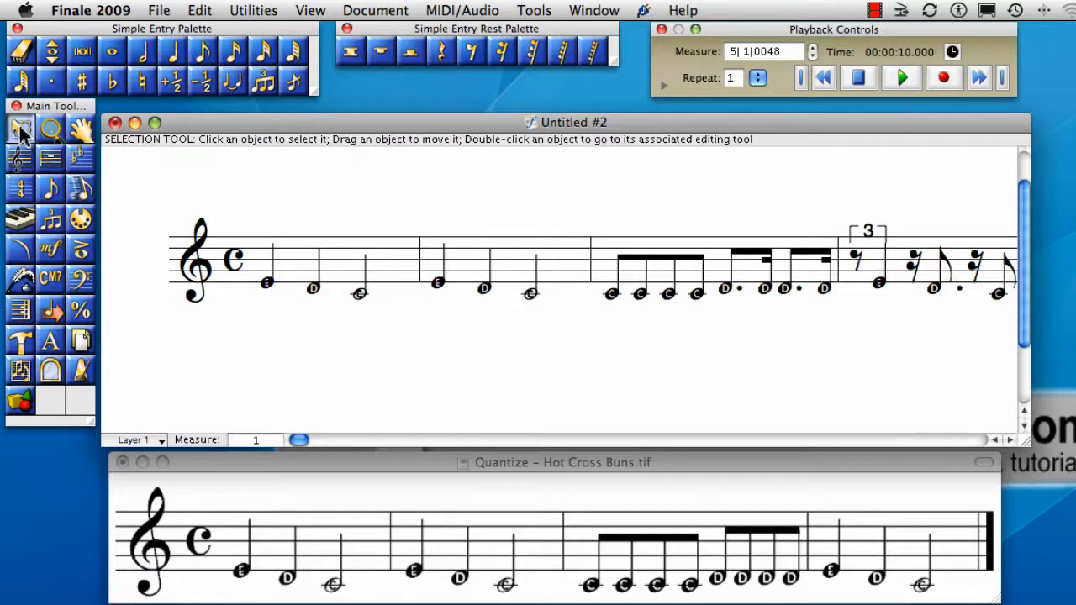
click(159, 264)
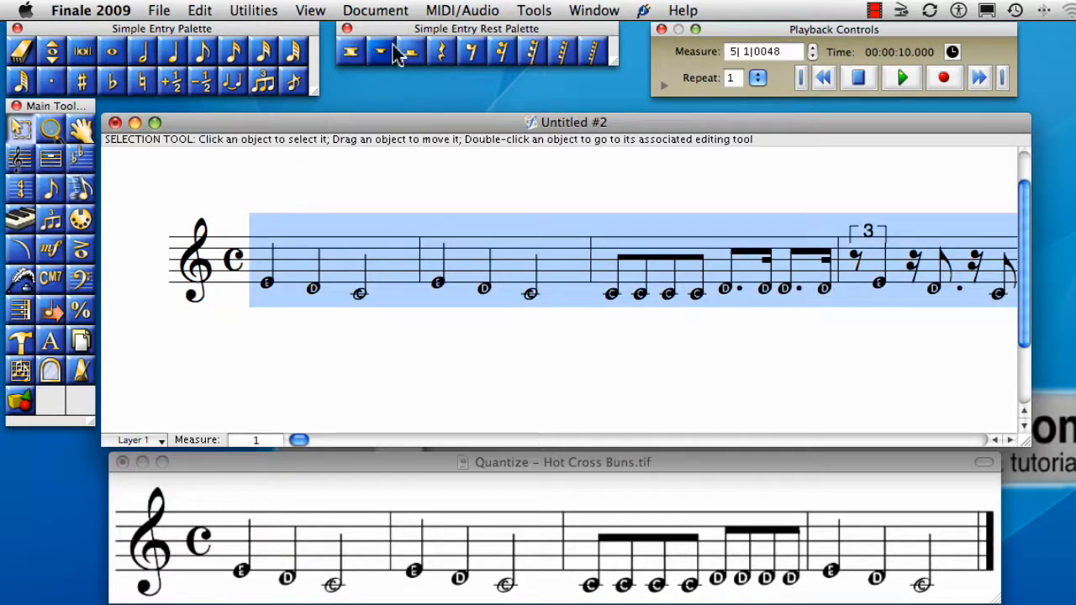
click(445, 10)
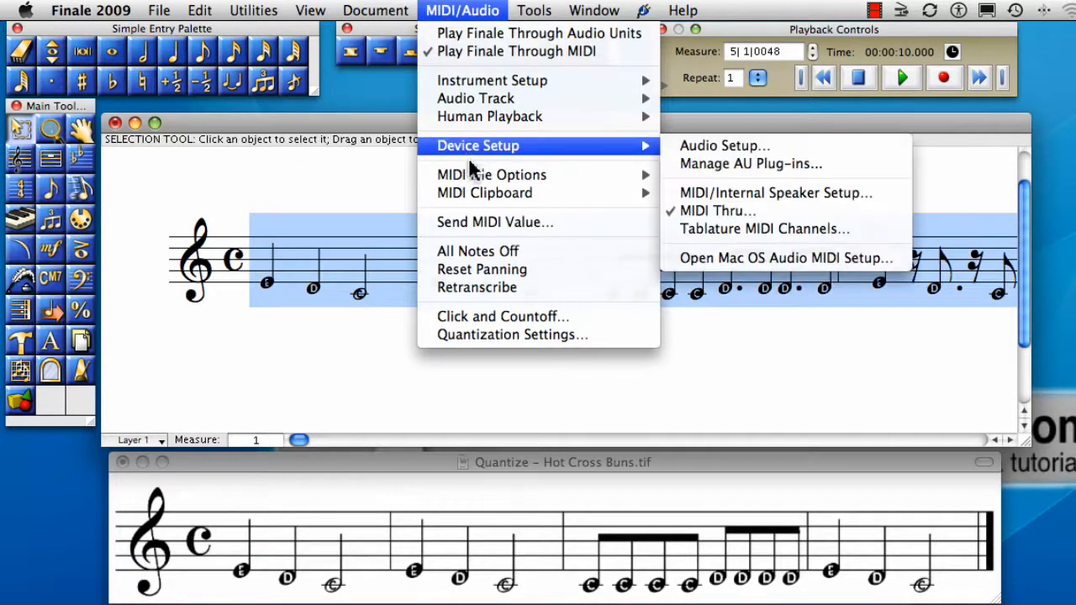
click(483, 287)
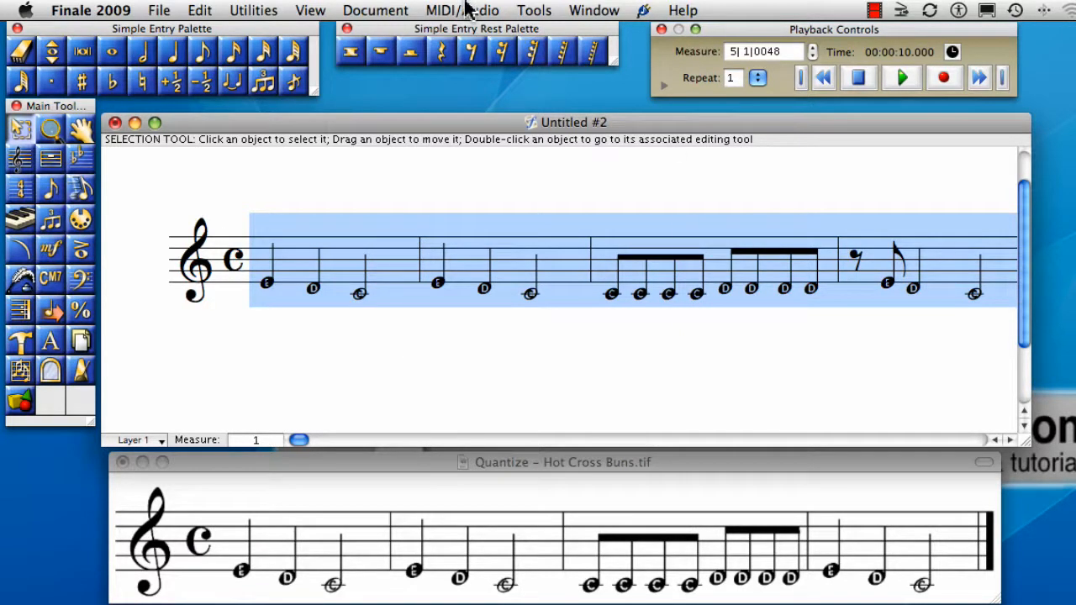
- Review the smallest note value and tuplet option in the quantization settings, leaving them as they are
click(466, 7)
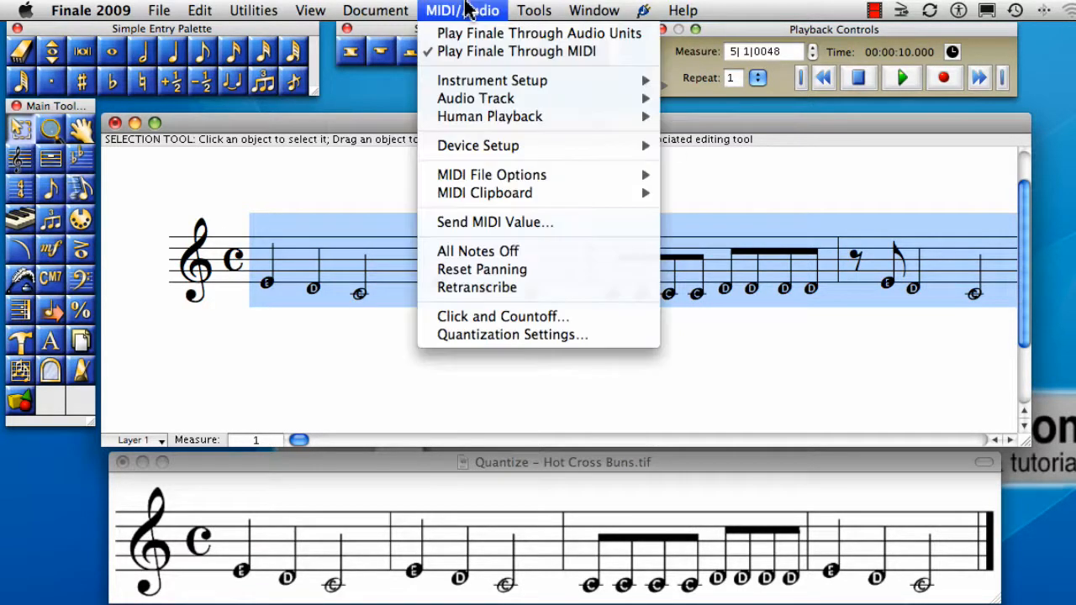
click(501, 337)
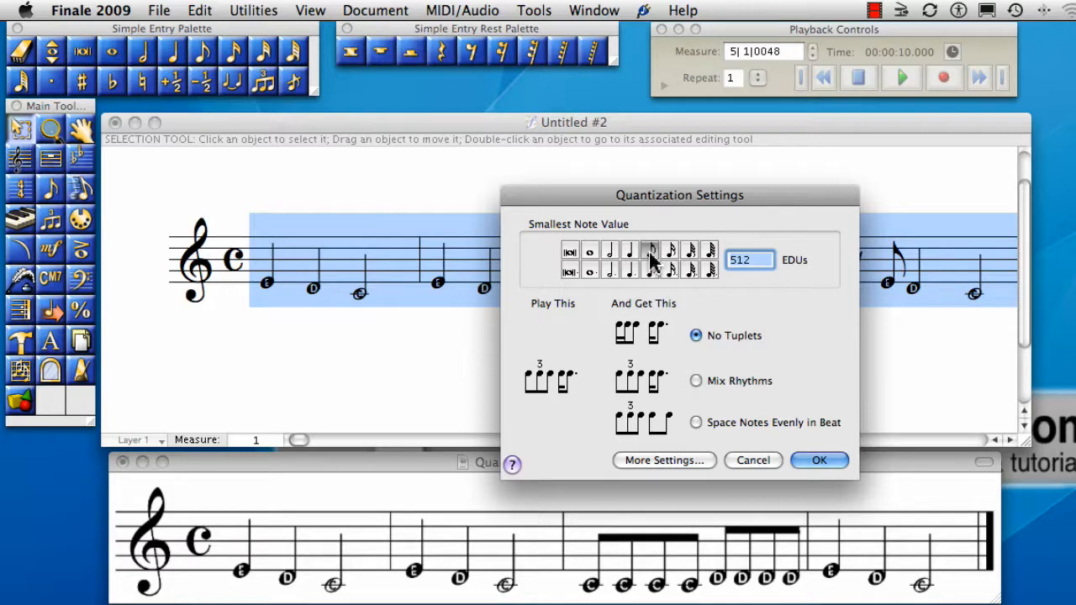
click(801, 462)
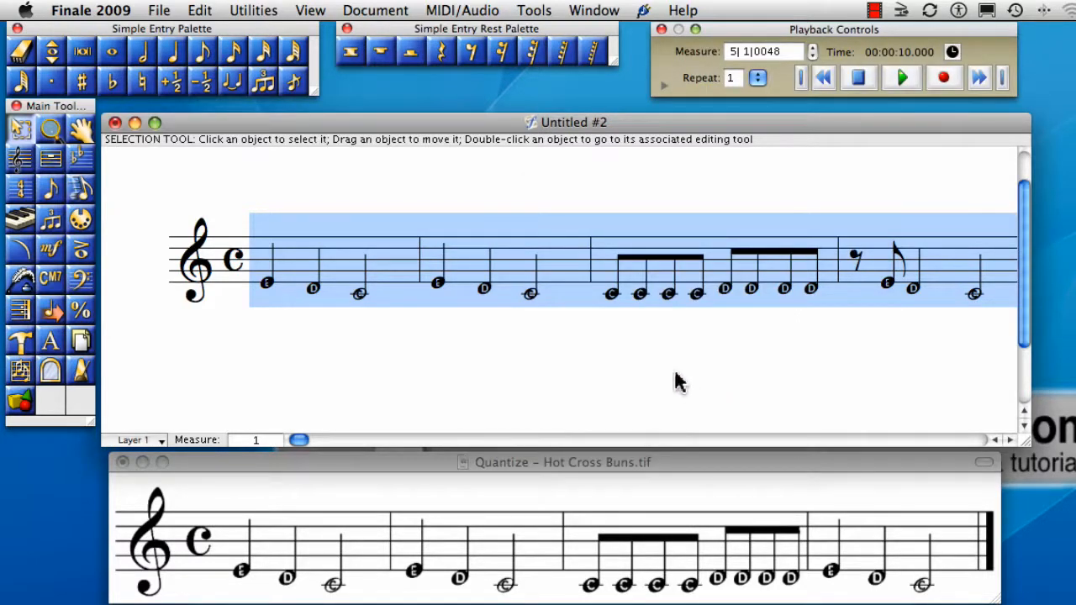
- Record the Hot Cross Buns melody again from measure 1 over the existing notes with the HyperScribe tool
click(23, 222)
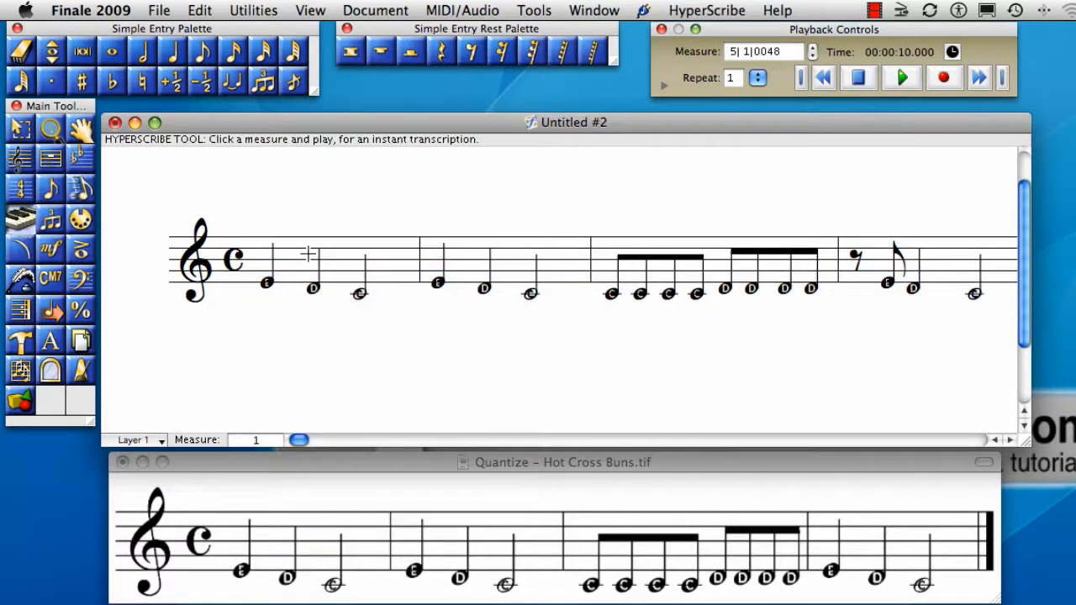
scroll(366, 263, right, 1)
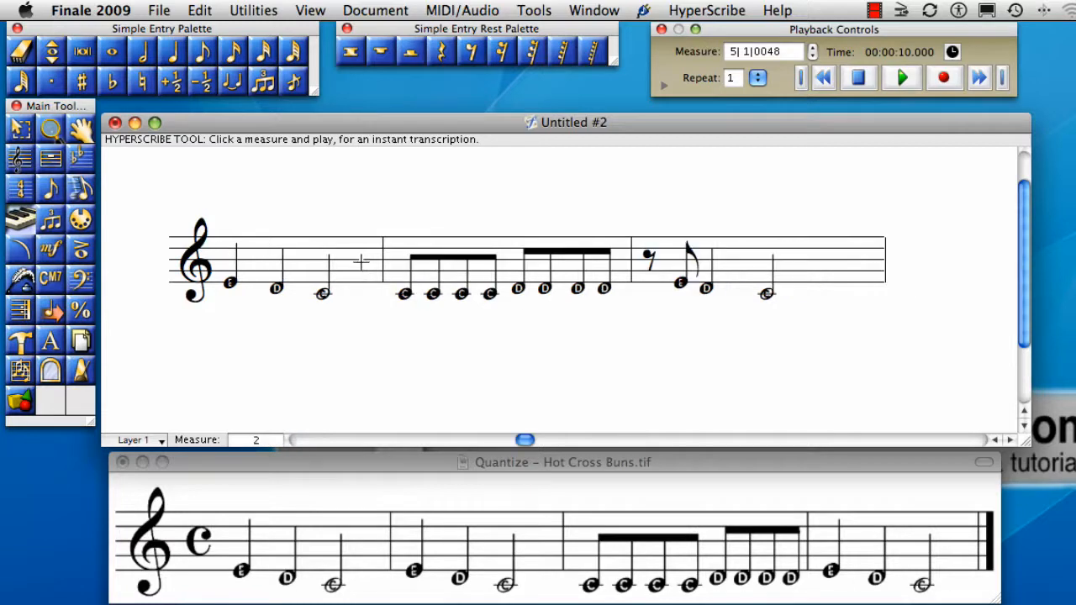
scroll(346, 265, left, 1)
click(342, 266)
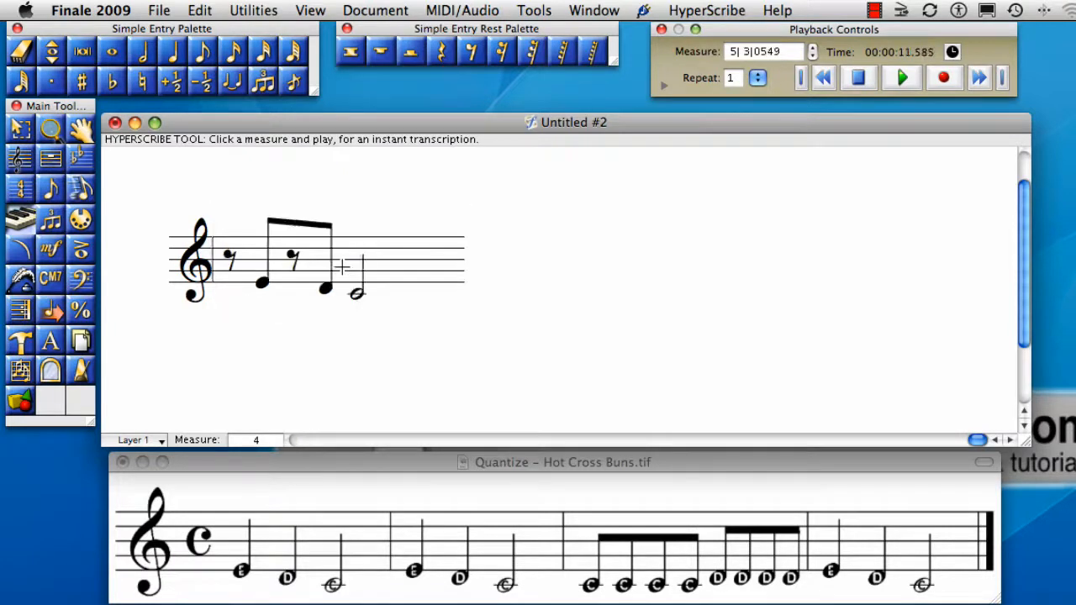
click(342, 267)
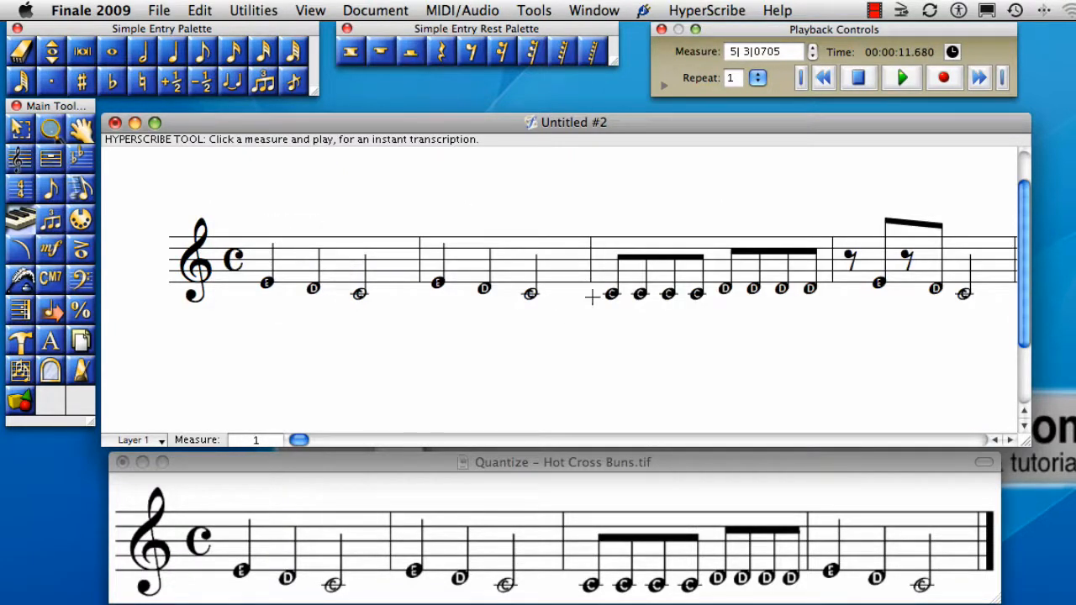